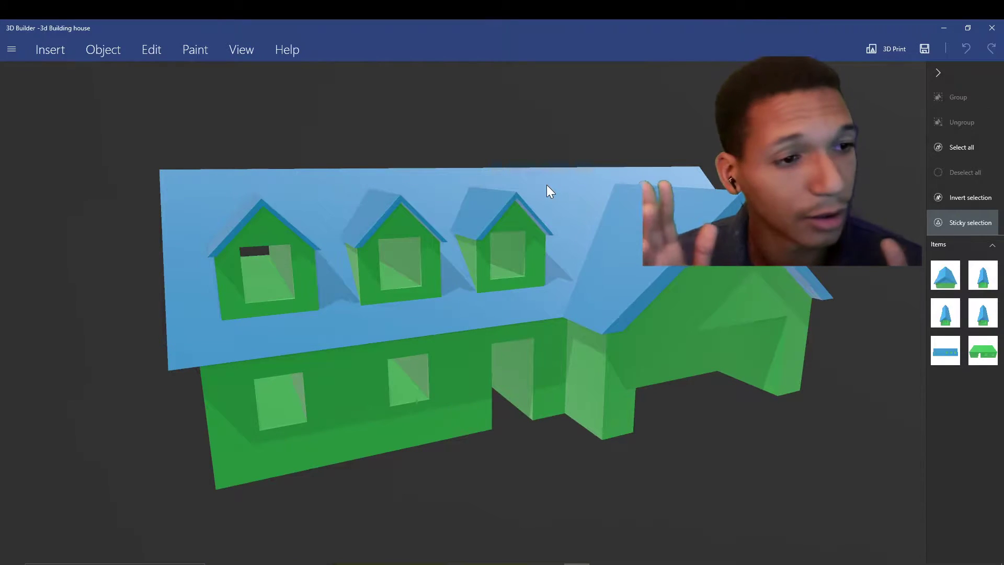
scroll(561, 159, "down", 2)
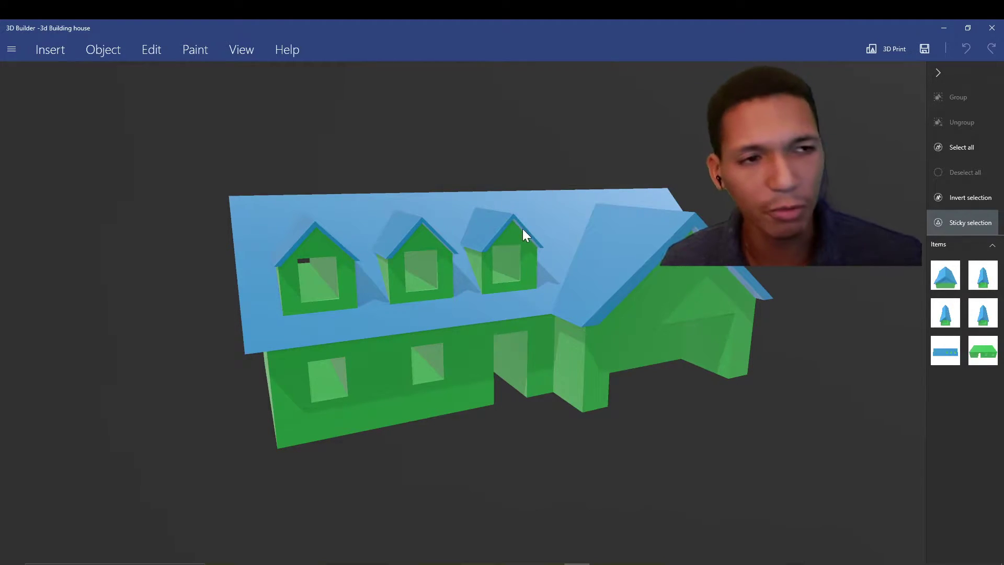
scroll(532, 245, "up", 2)
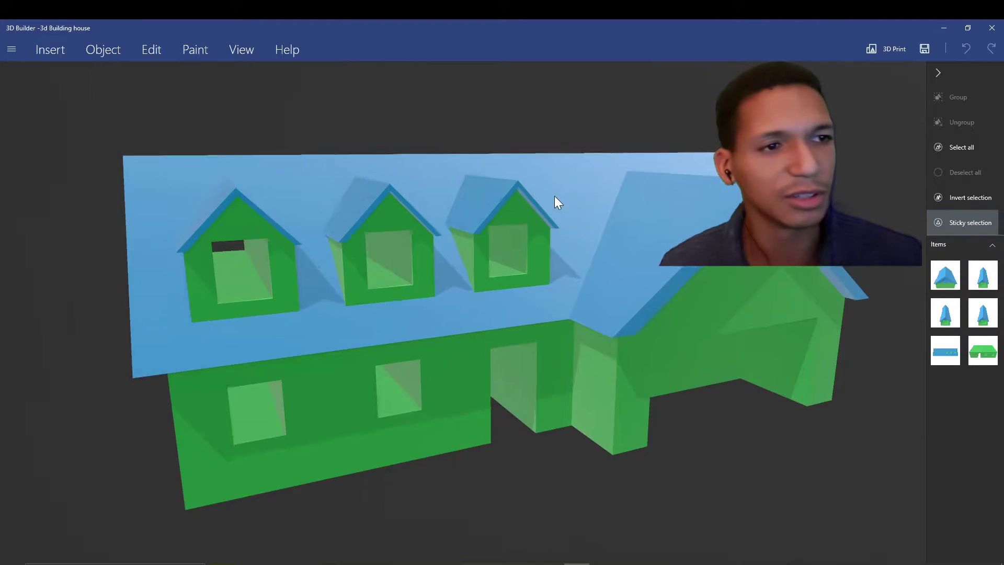
scroll(555, 195, "up", 2)
scroll(573, 200, "up", 2)
scroll(570, 146, "up", 2)
scroll(553, 188, "up", 2)
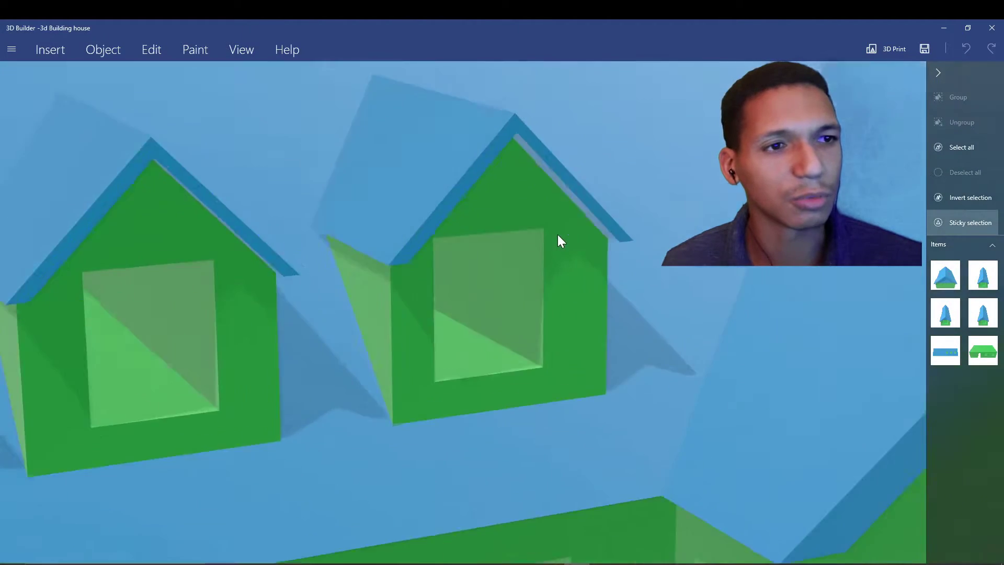
scroll(558, 240, "up", 2)
scroll(638, 256, "up", 2)
scroll(565, 246, "down", 2)
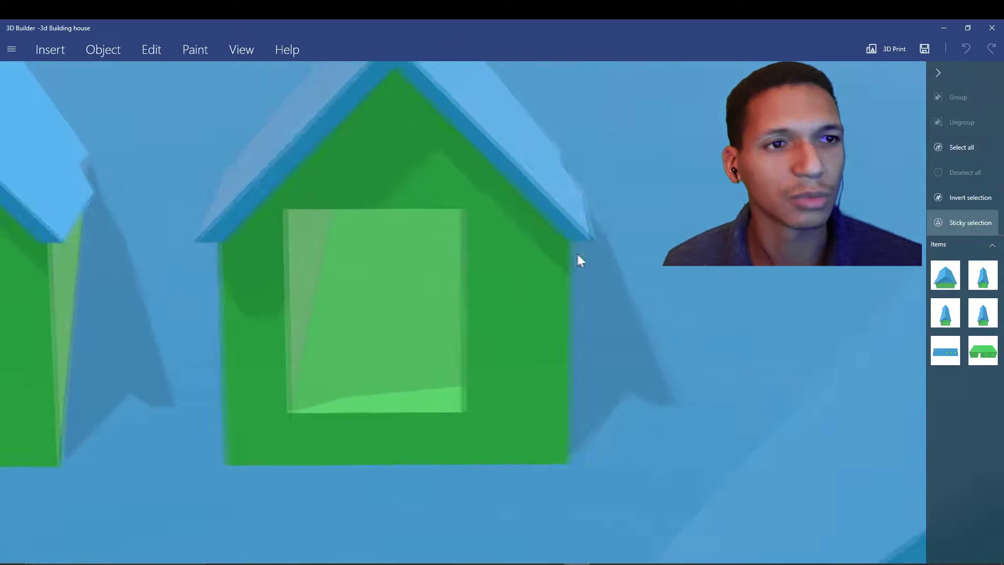
- Insert a new cube into the house scene
mouse_move(352, 272)
right_mouse_down()
mouse_move(694, 280)
mouse_move(405, 289)
right_mouse_up()
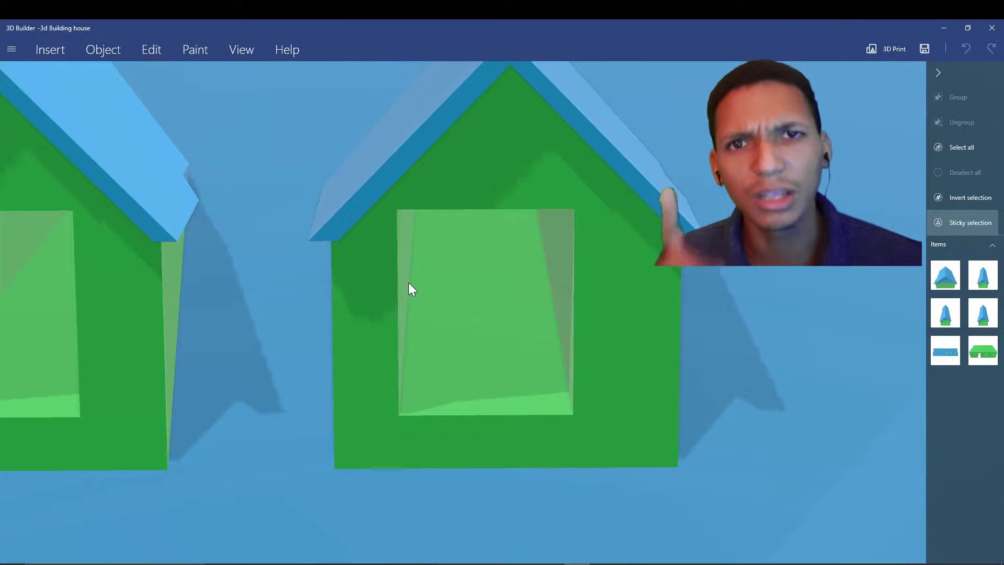
right_click_drag(349, 284, 429, 289)
scroll(429, 289, "down", 3)
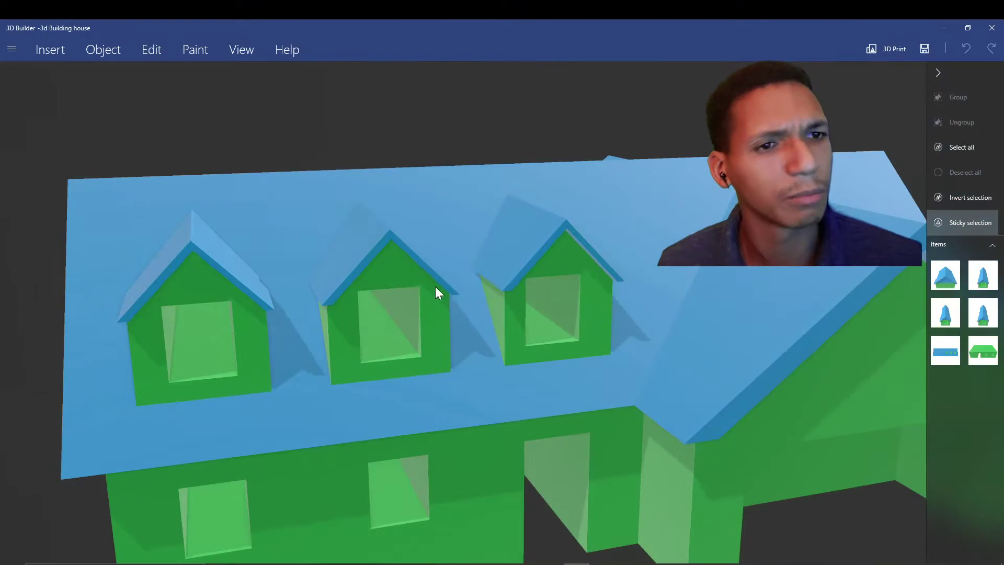
scroll(373, 223, "up", 2)
scroll(372, 224, "down", 2)
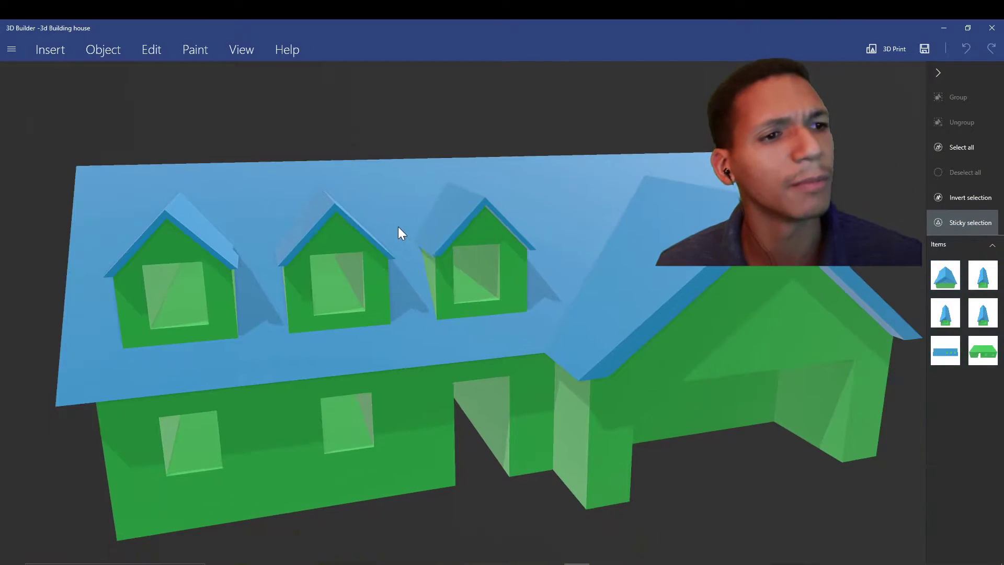
mouse_move(398, 227)
right_mouse_down()
mouse_move(379, 270)
mouse_move(361, 273)
right_mouse_up()
scroll(359, 274, "down", 1)
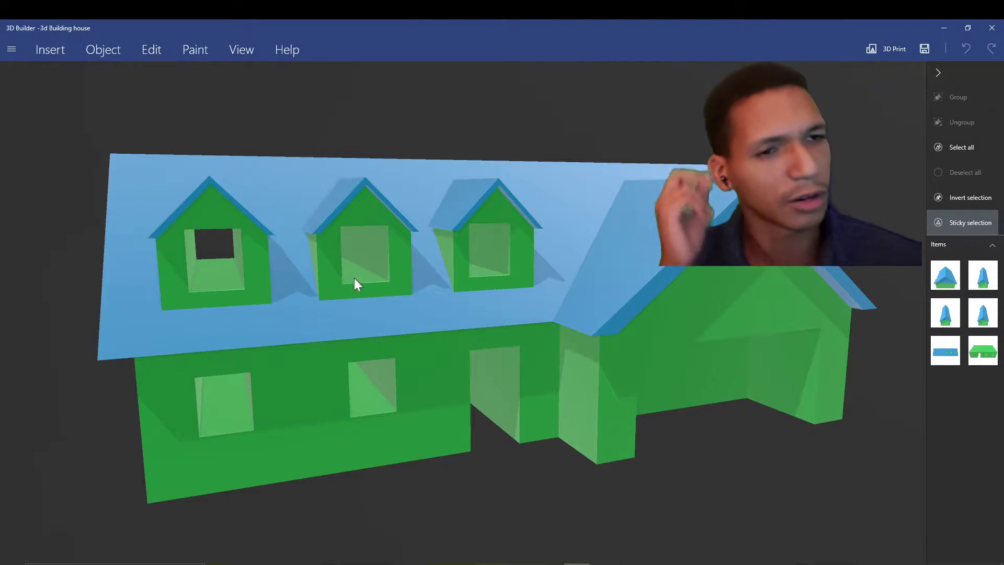
right_click_drag(349, 285, 80, 46)
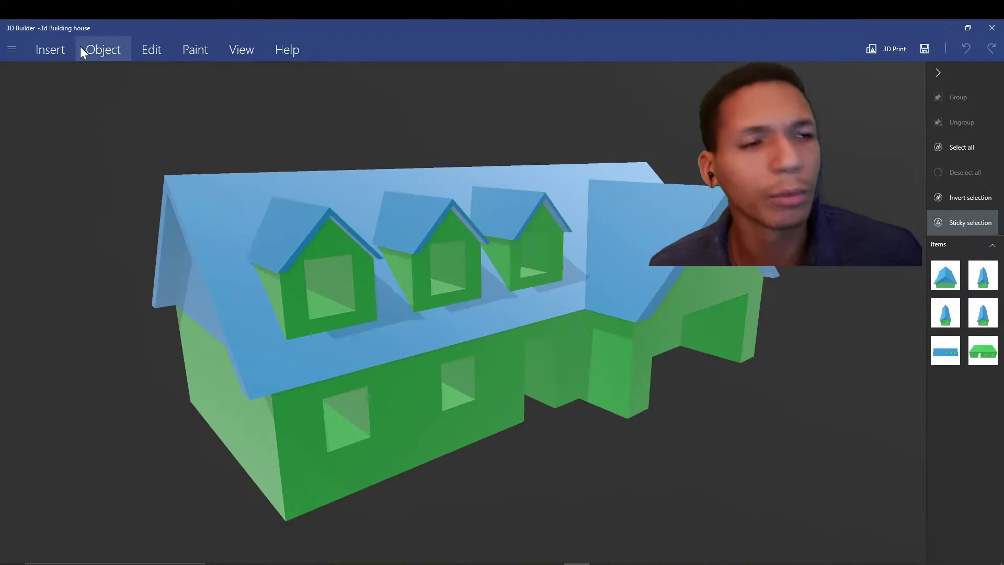
left_click(80, 47)
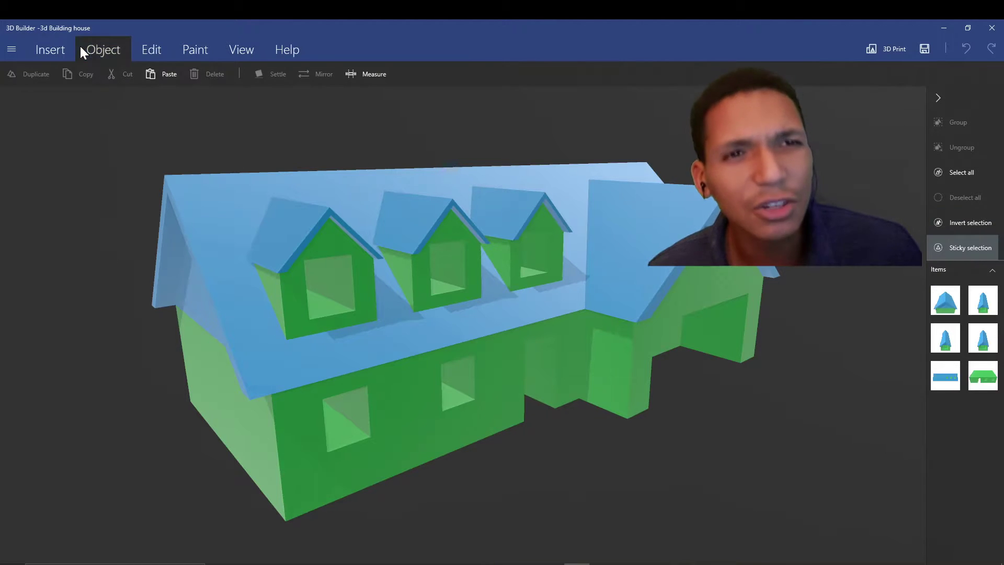
left_click(51, 47)
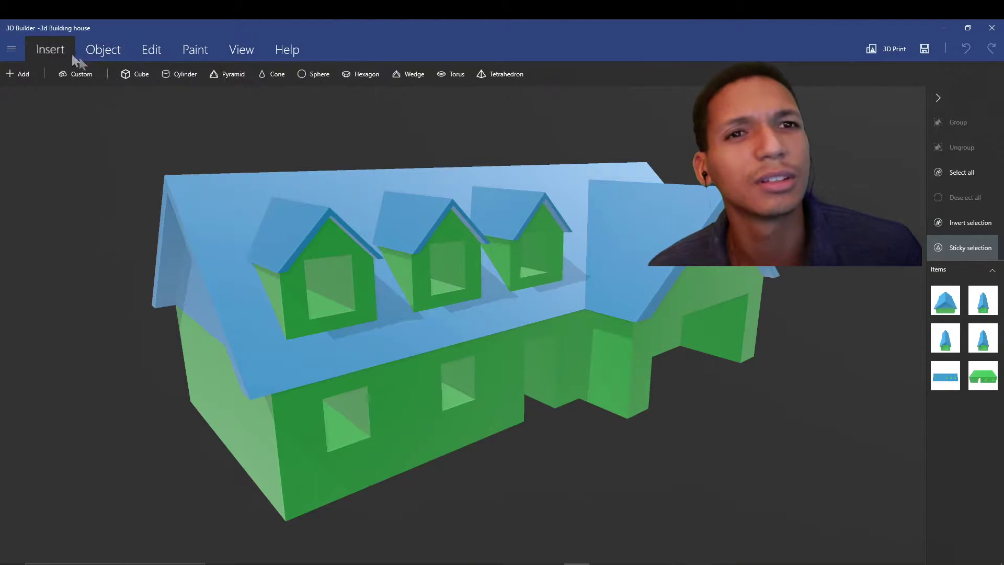
left_click(145, 77)
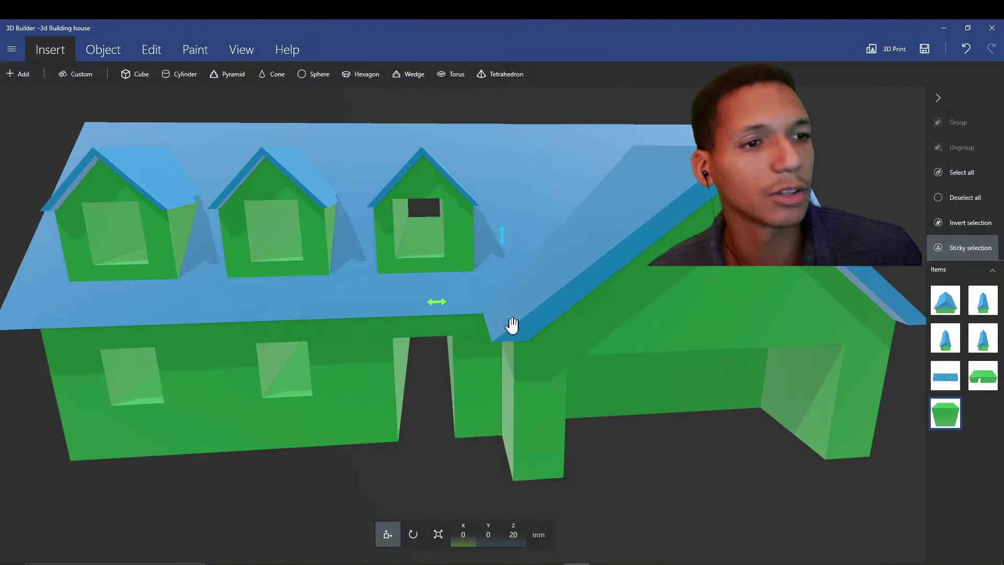
- Position the cube within the house footprint
left_click_drag(511, 325, 688, 555)
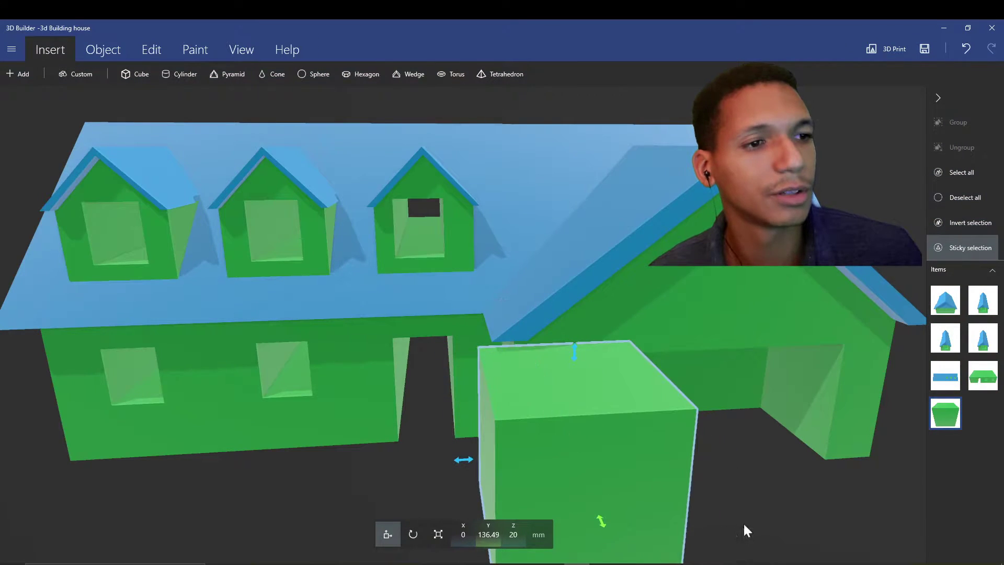
mouse_move(742, 522)
left_mouse_down()
mouse_move(736, 403)
mouse_move(713, 302)
mouse_move(681, 422)
mouse_move(670, 339)
mouse_move(669, 364)
left_mouse_up()
scroll(535, 211, "down", 3)
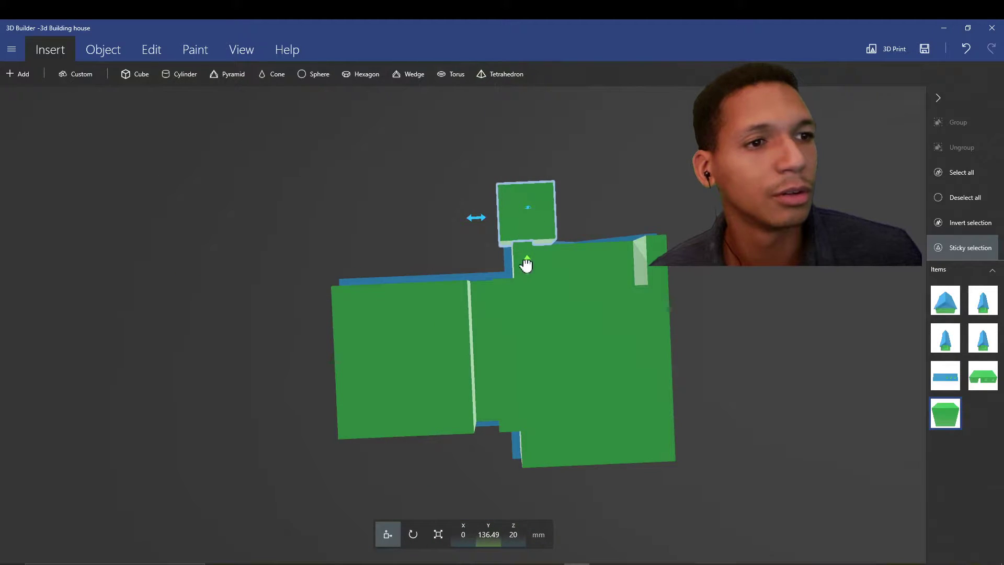
left_click_drag(525, 265, 528, 363)
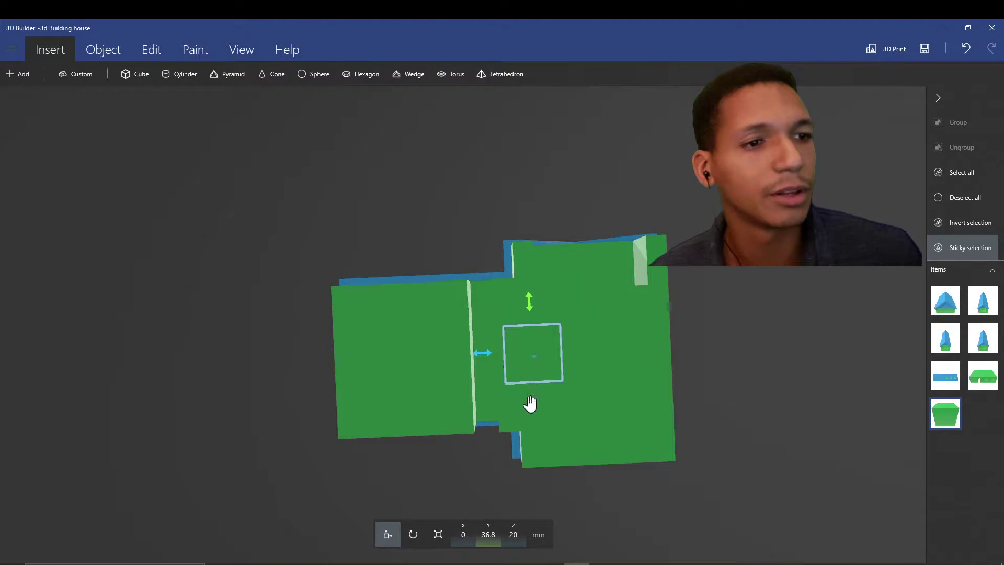
left_click_drag(481, 357, 463, 358)
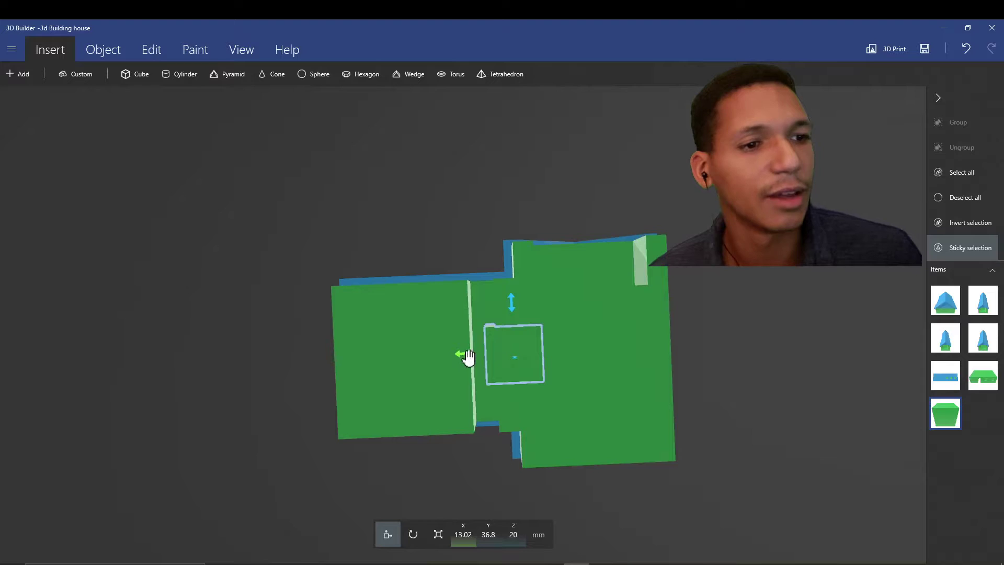
- Scale the cube uniformly to about 93 mm
left_click(437, 536)
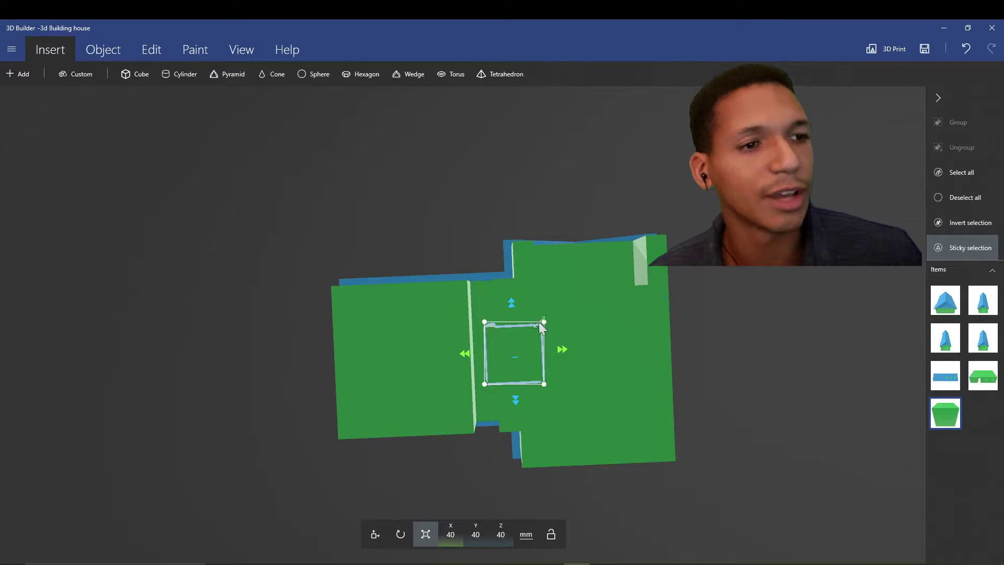
left_click_drag(543, 324, 571, 288)
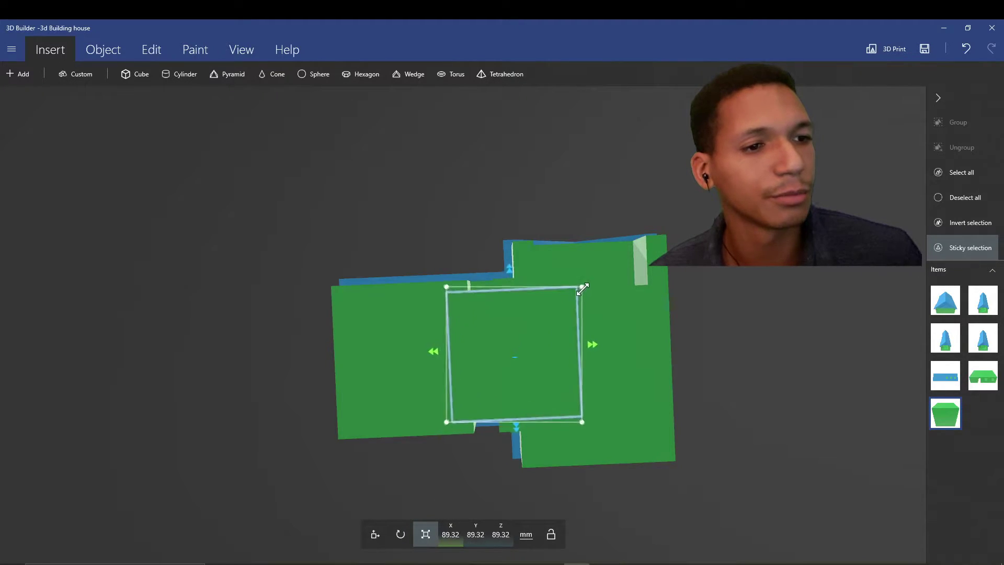
mouse_move(571, 287)
right_mouse_down()
mouse_move(769, 392)
mouse_move(468, 283)
right_mouse_up()
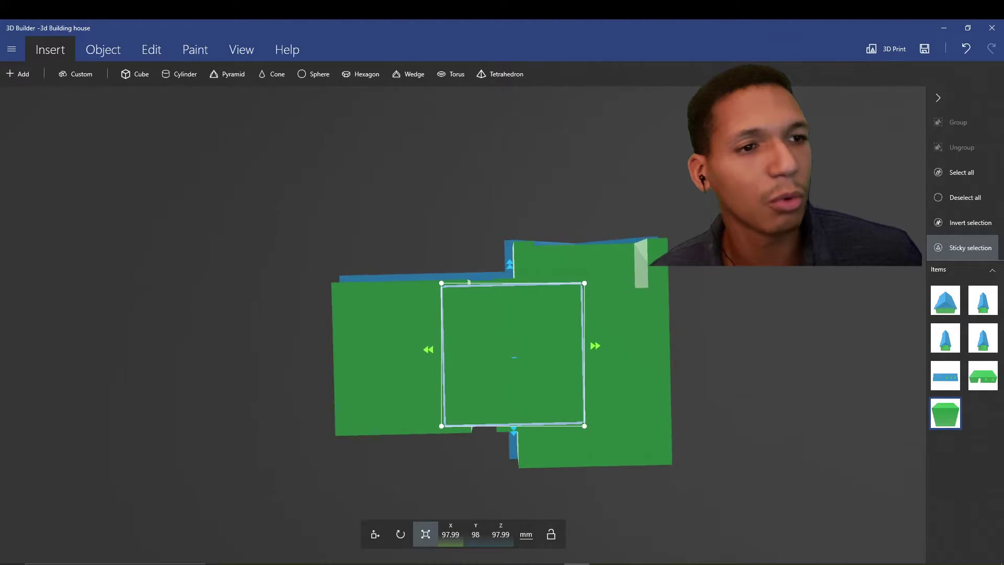
left_click_drag(588, 278, 582, 282)
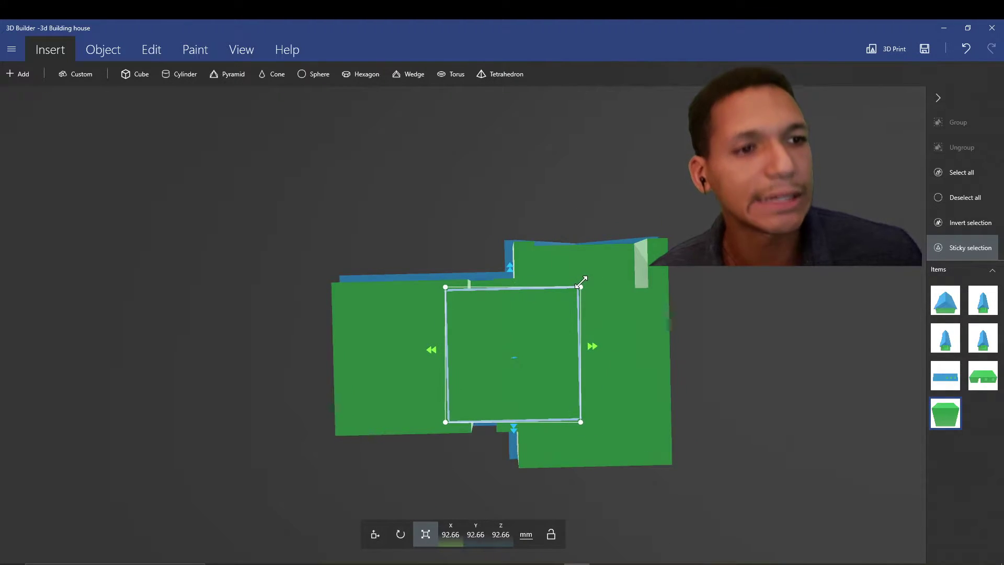
- Slide the cube left under the main wing of the house
left_click(374, 534)
left_click_drag(430, 350, 341, 369)
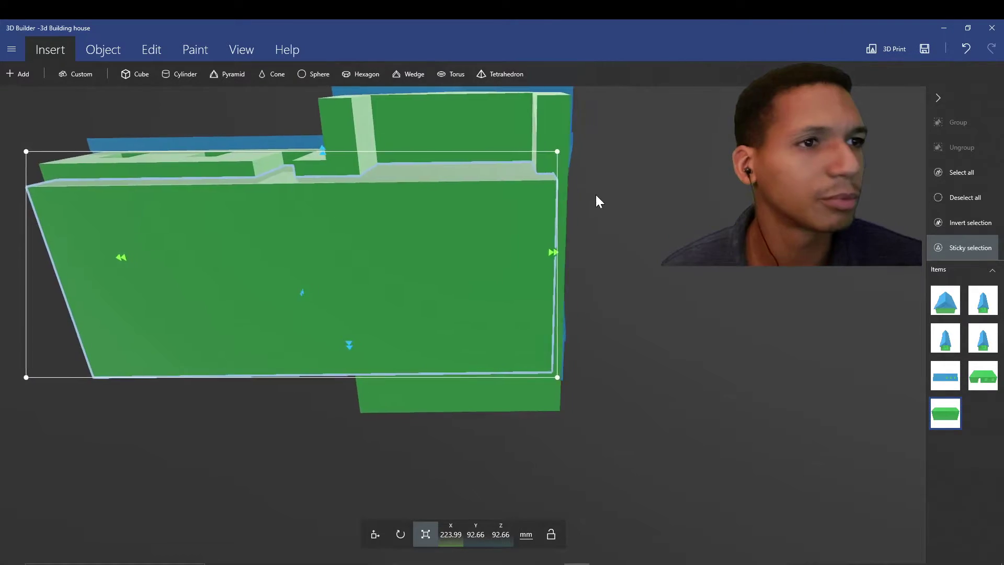
left_click_drag(595, 194, 576, 254)
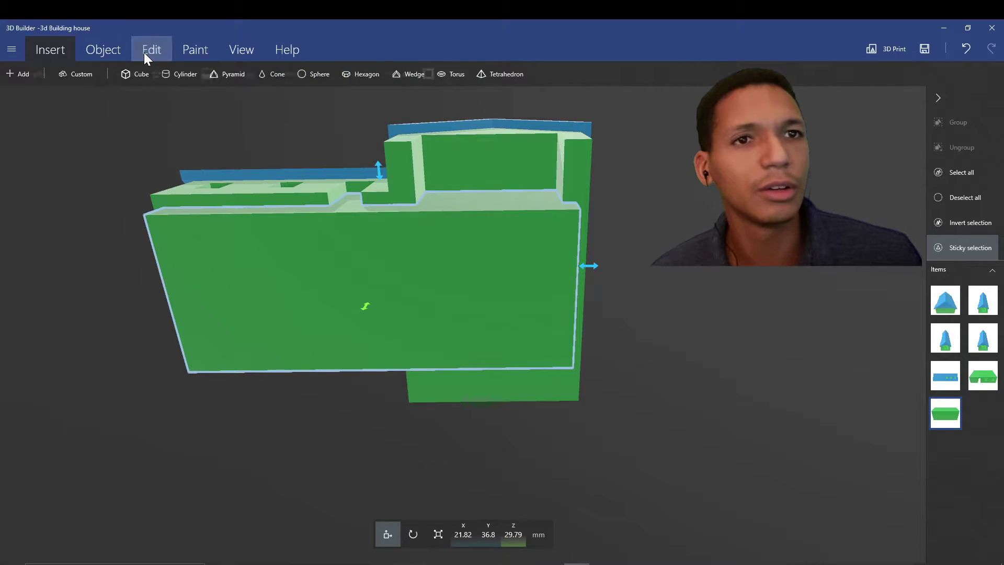
left_click(143, 53)
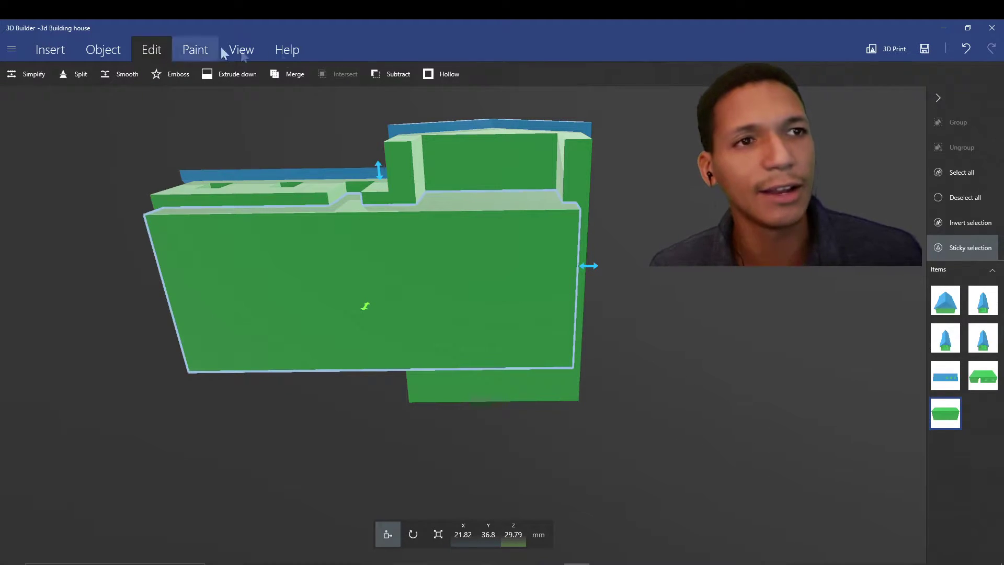
- Subtract the box from the house and deselect everything
left_click(402, 75)
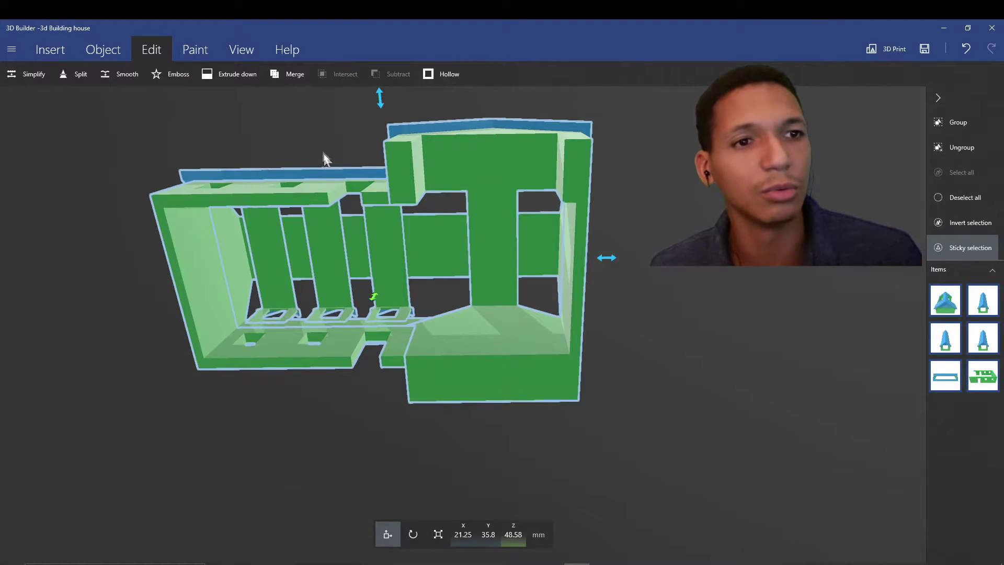
left_click_drag(302, 104, 278, 167)
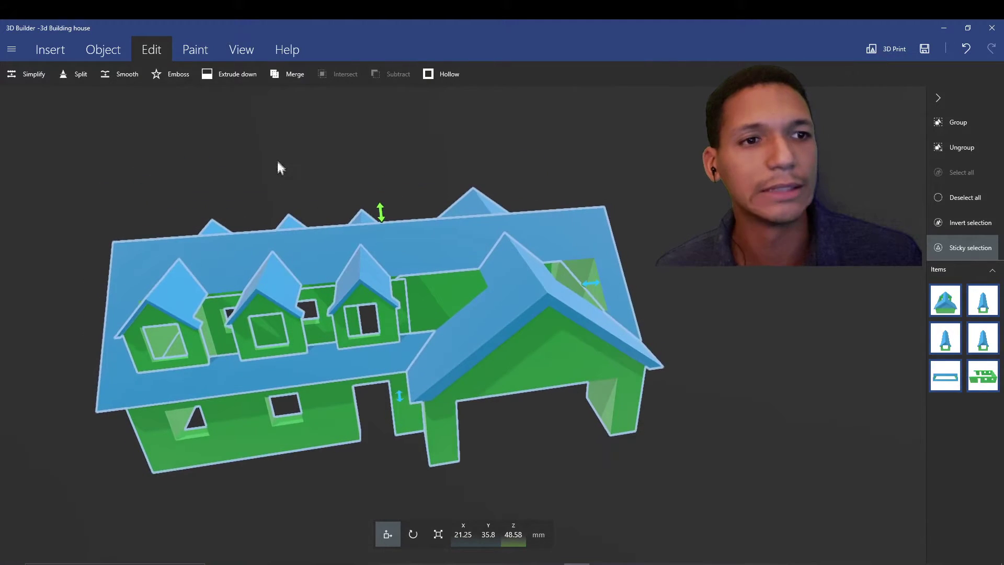
scroll(329, 149, "up", 3)
scroll(463, 157, "up", 3)
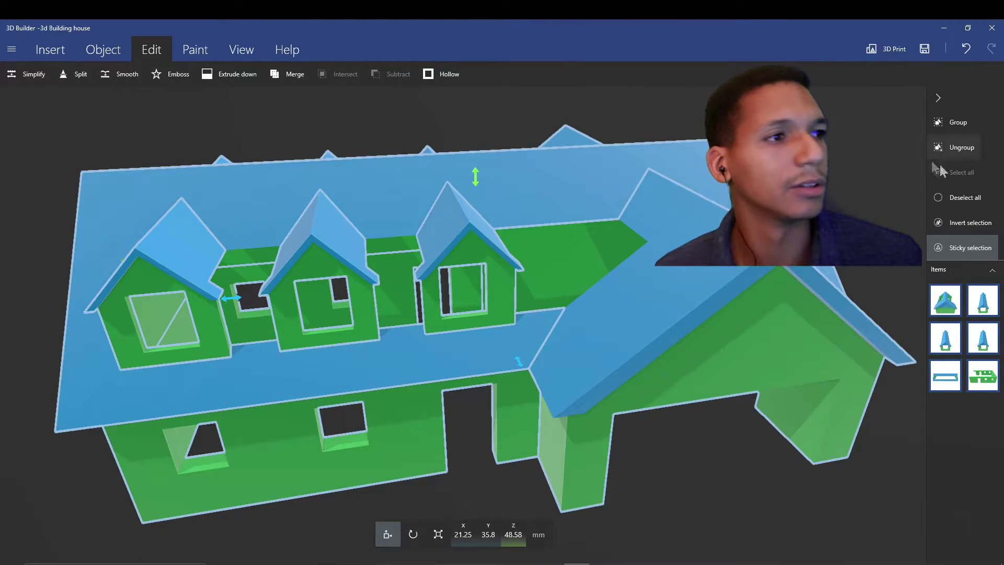
left_click(940, 196)
mouse_move(558, 167)
left_mouse_down()
mouse_move(499, 174)
mouse_move(367, 291)
mouse_move(403, 416)
mouse_move(708, 296)
mouse_move(631, 199)
mouse_move(547, 130)
mouse_move(885, 131)
mouse_move(1002, 147)
mouse_move(765, 19)
mouse_move(608, 31)
mouse_move(665, 42)
left_mouse_up()
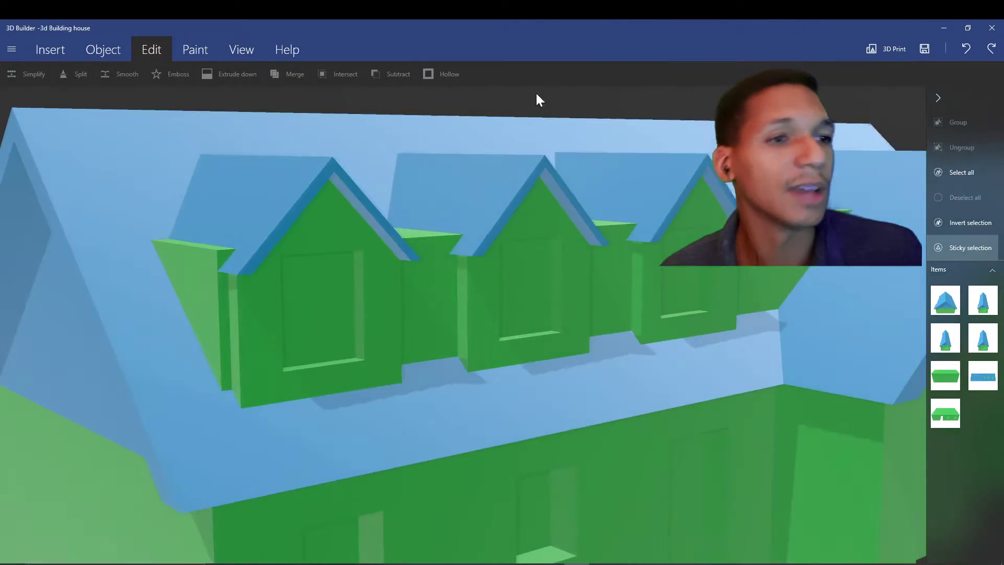
left_click_drag(538, 99, 407, 228)
- Select the green block for scaling and snap the camera to the front view
left_click(315, 212)
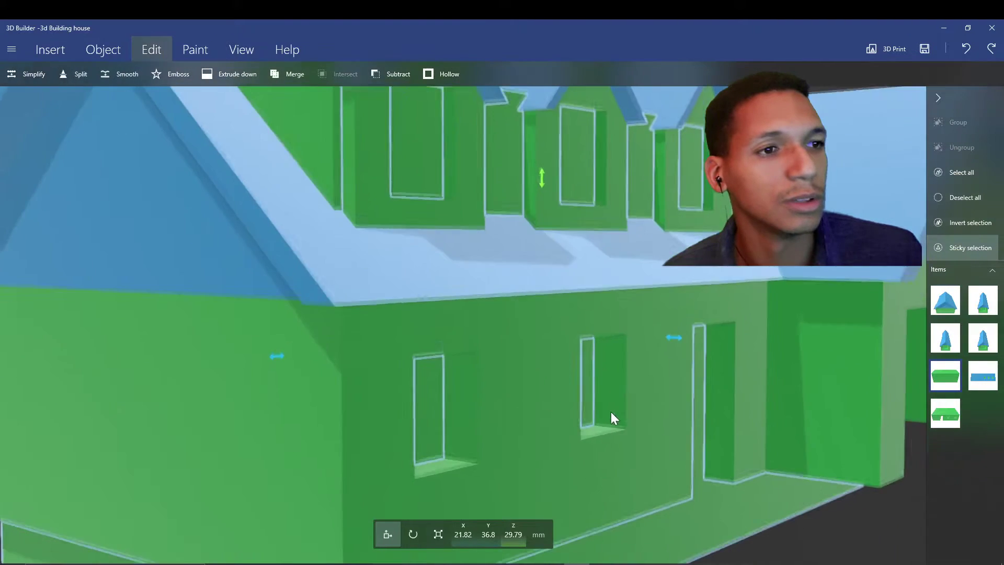
scroll(611, 412, "down", 5)
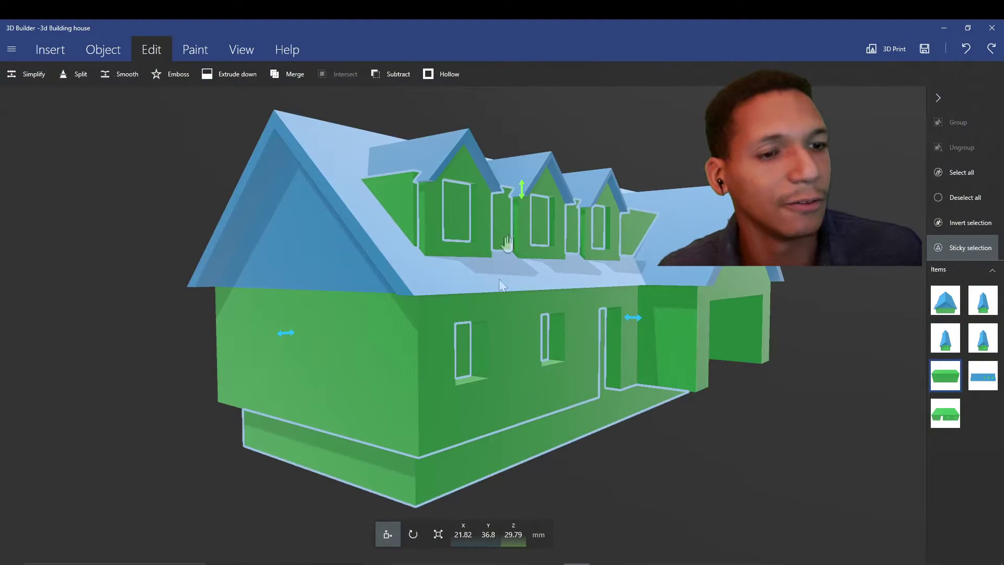
left_click(439, 534)
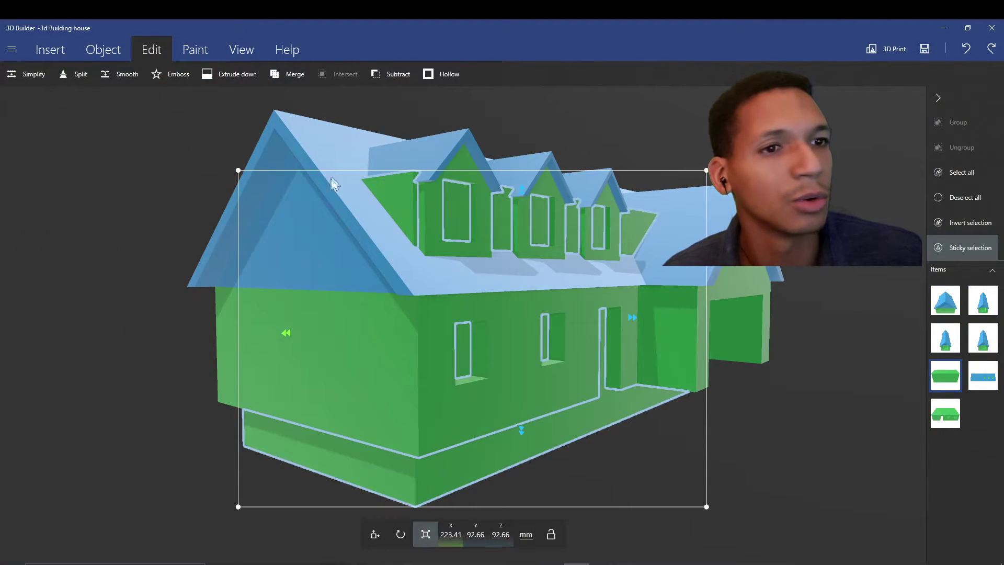
key("Home")
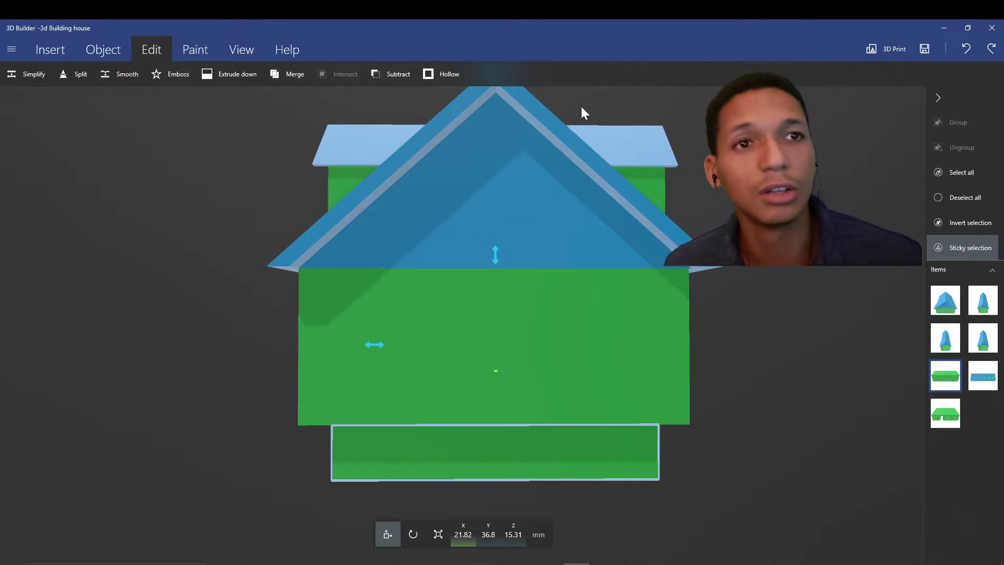
- Turn on X-ray view and subtract the green block from the house
left_click(240, 50)
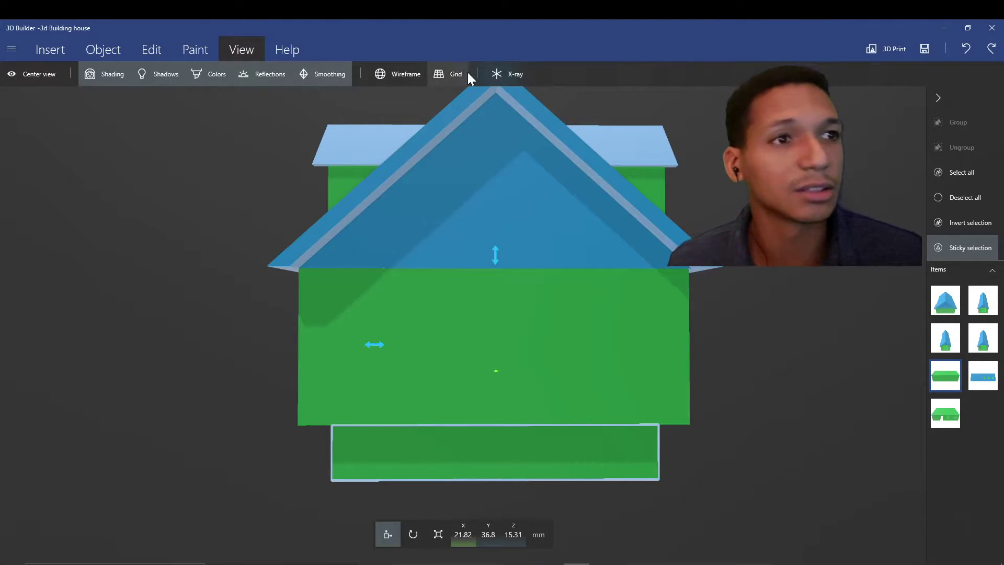
left_click(499, 71)
scroll(752, 297, "up", 2)
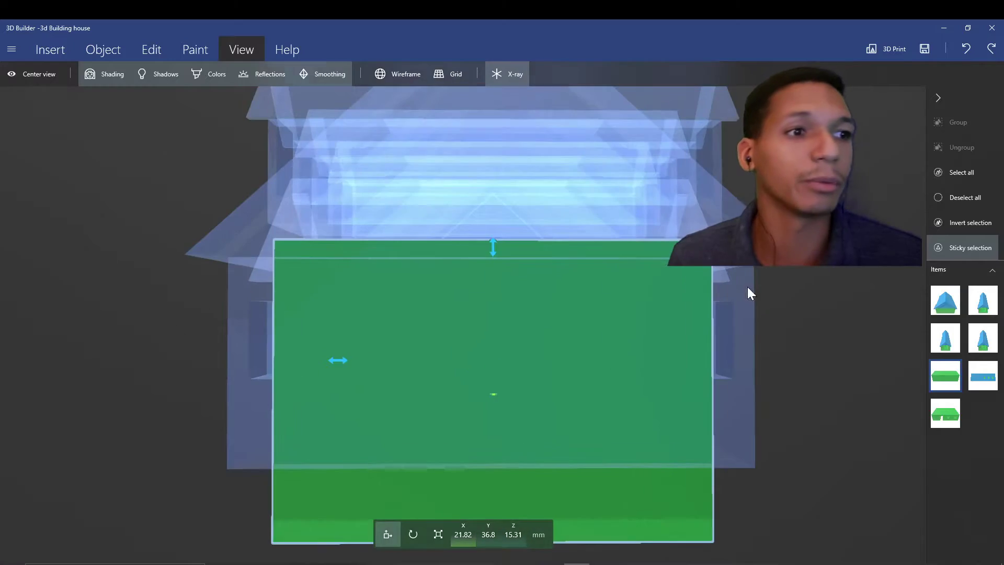
mouse_move(834, 292)
left_mouse_down()
mouse_move(440, 319)
mouse_move(510, 379)
mouse_move(459, 438)
mouse_move(471, 446)
mouse_move(358, 442)
mouse_move(457, 460)
mouse_move(418, 466)
left_mouse_up()
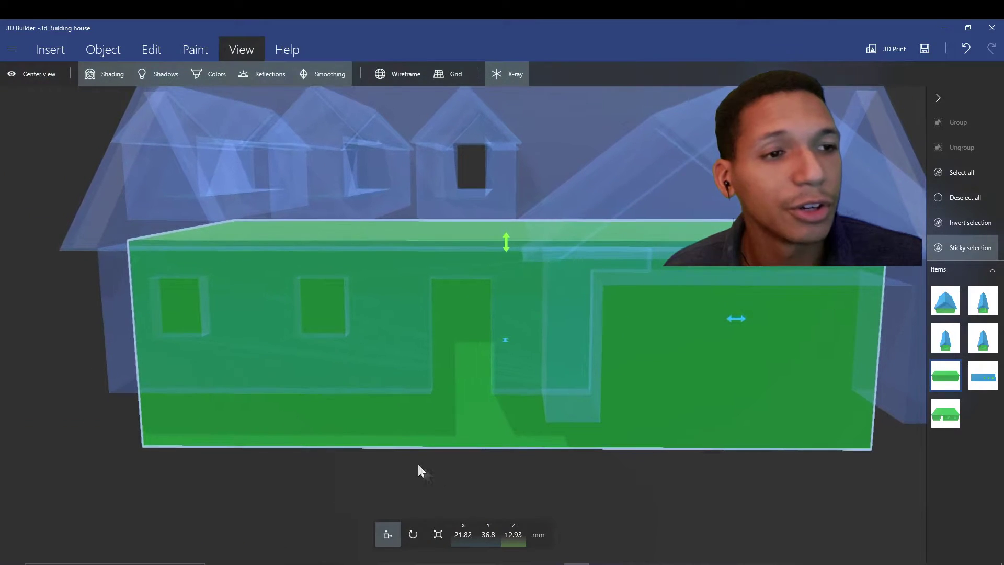
left_click(152, 50)
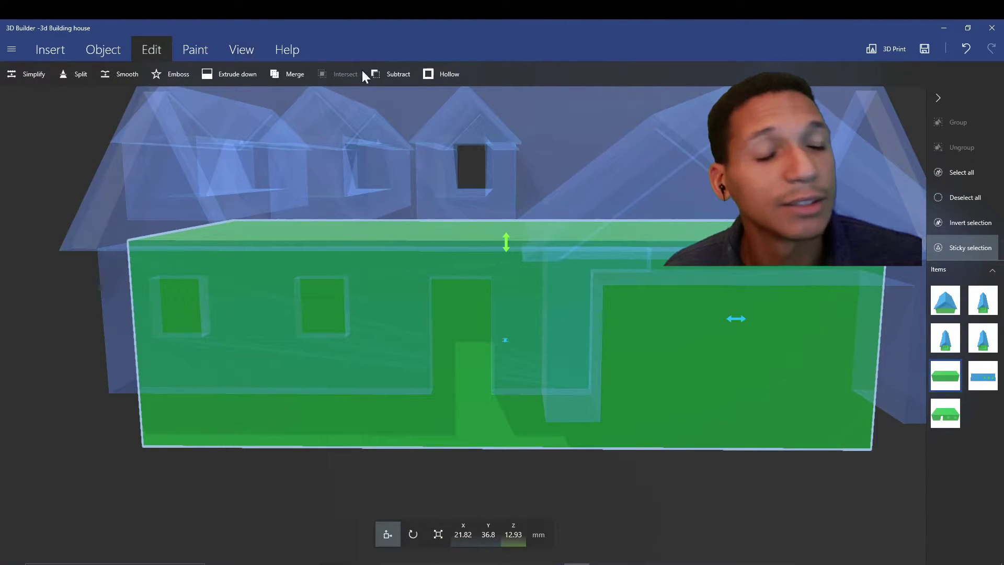
left_click(399, 74)
mouse_move(426, 495)
left_mouse_down()
mouse_move(2, 448)
mouse_move(32, 409)
mouse_move(225, 363)
mouse_move(475, 326)
mouse_move(720, 399)
mouse_move(853, 285)
mouse_move(469, 428)
mouse_move(502, 385)
mouse_move(498, 489)
left_mouse_up()
- Insert a new cube and stretch it to the left along its length
left_click(49, 49)
left_click(135, 74)
left_click_drag(561, 311, 576, 315)
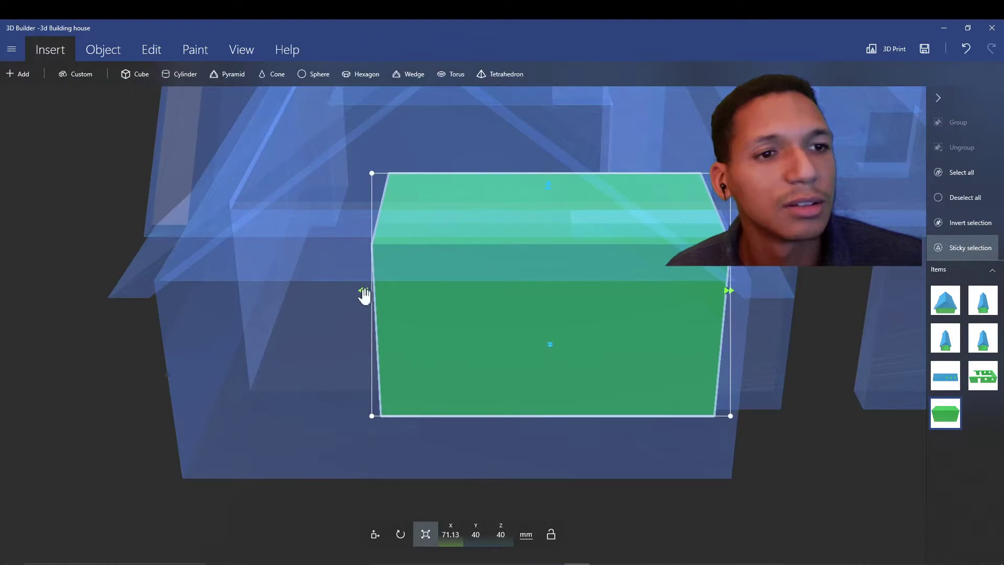
mouse_move(365, 293)
left_mouse_down()
mouse_move(215, 307)
mouse_move(387, 205)
left_mouse_up()
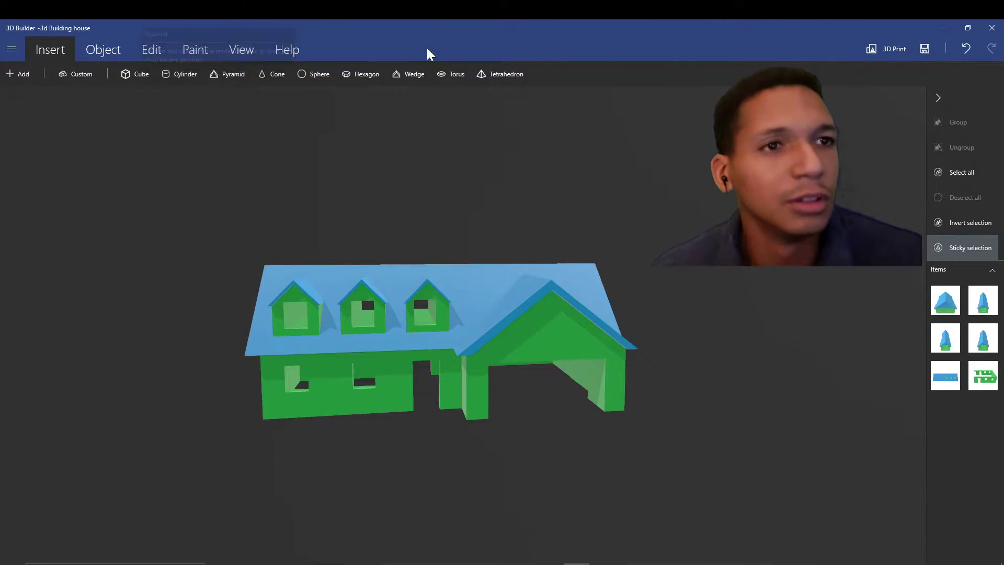
- Add a wedge and stretch it left and right to about 203 mm long
left_click(416, 75)
left_click(376, 535)
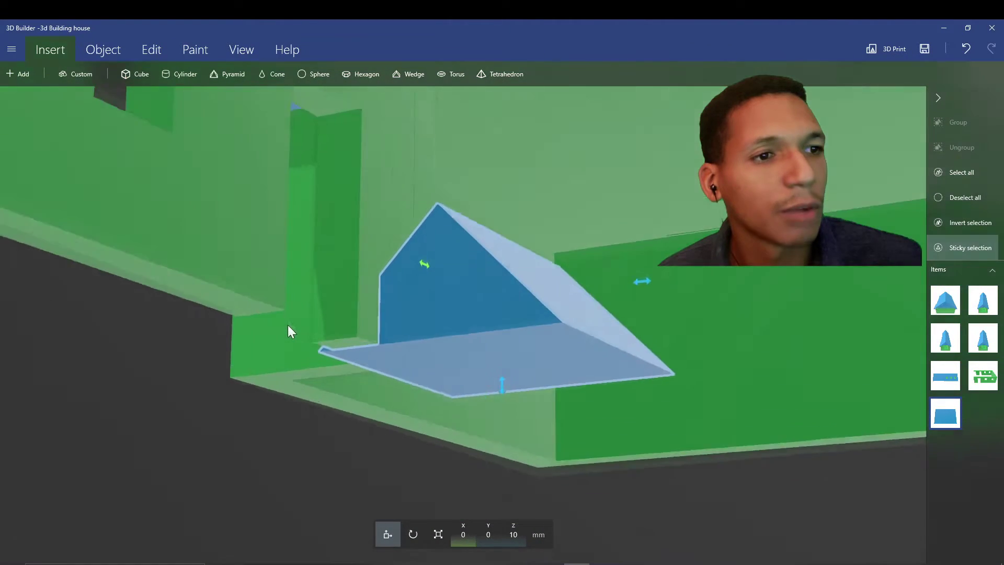
right_click_drag(782, 426, 703, 268)
key("s")
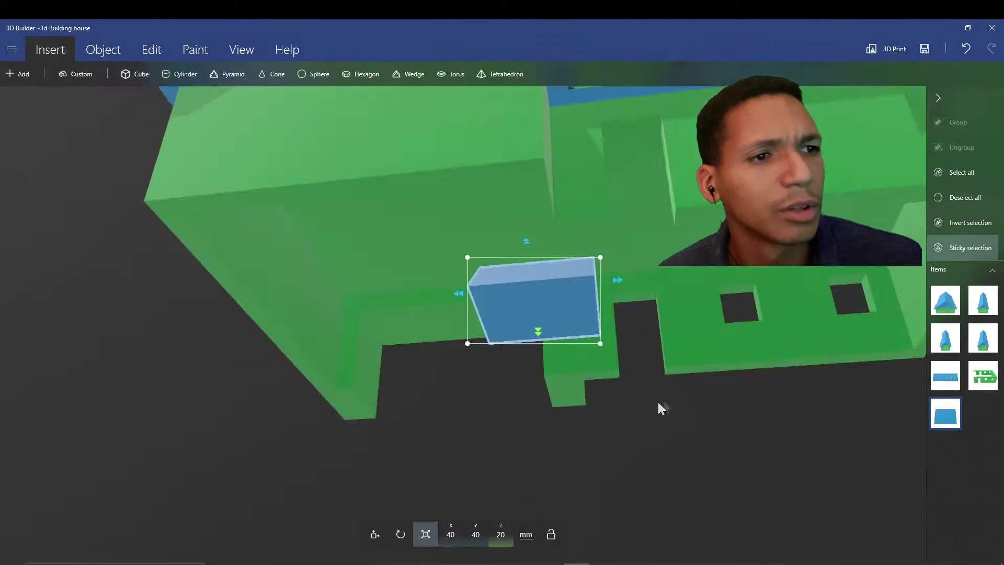
left_click_drag(462, 293, 255, 297)
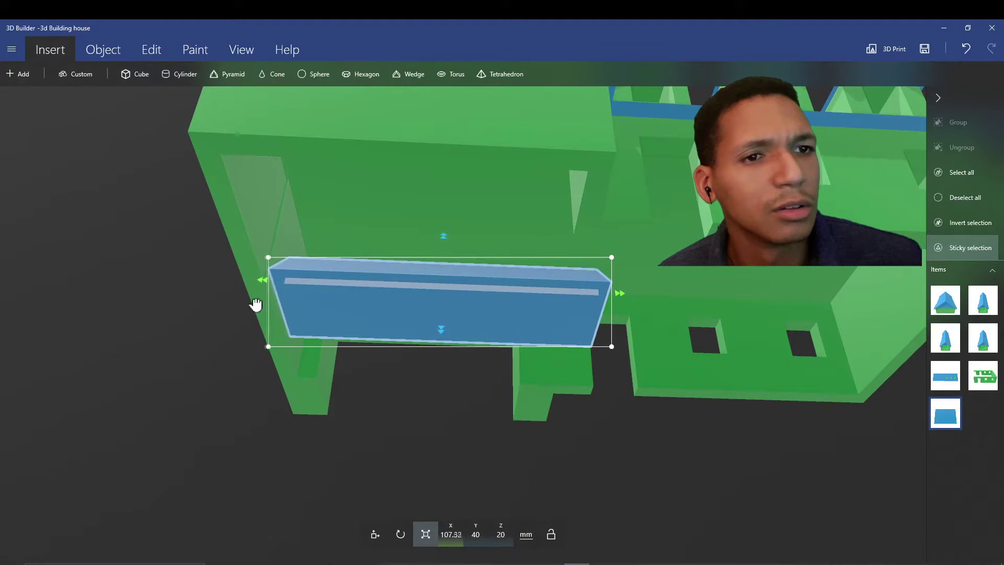
left_click_drag(619, 293, 918, 322)
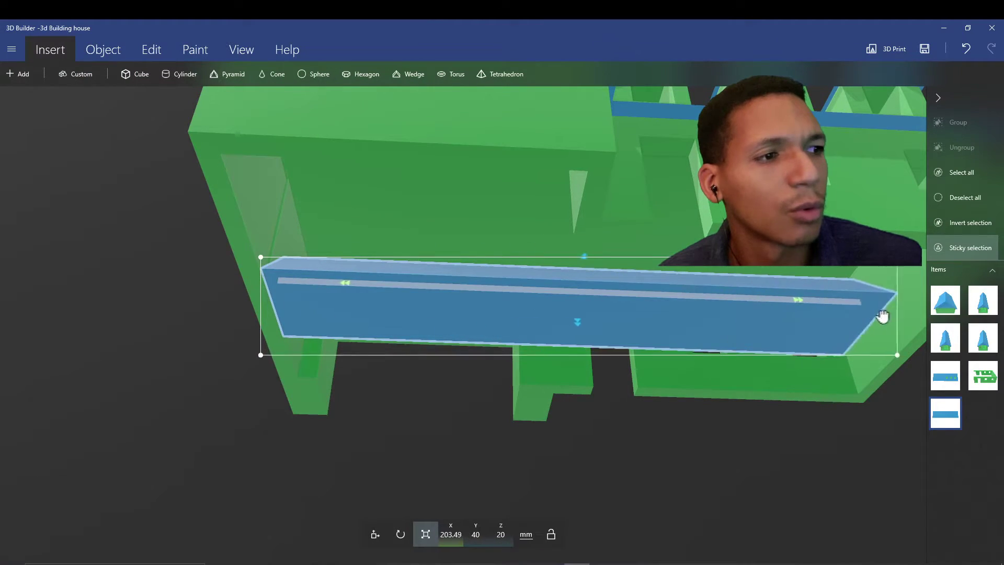
key("m")
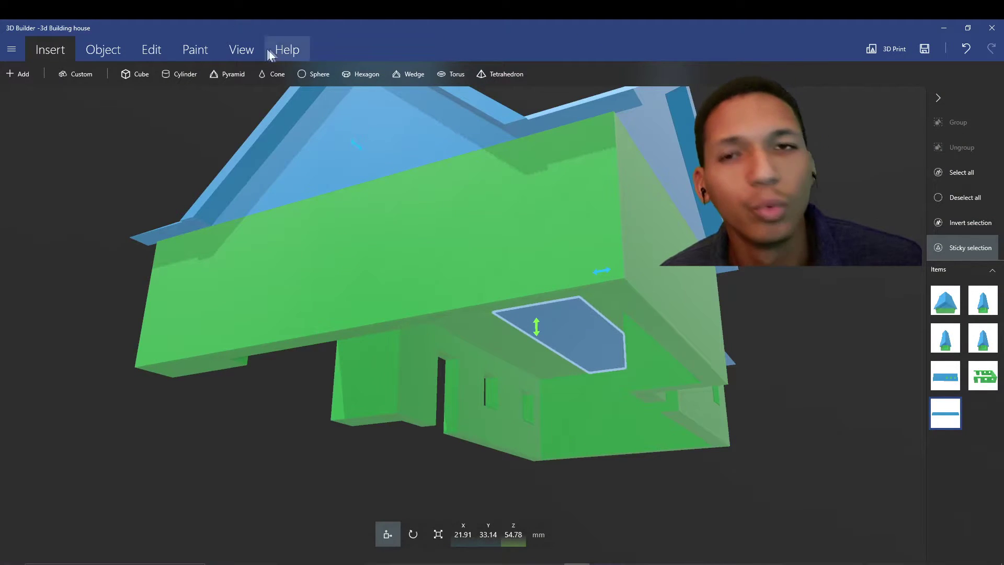
- Turn on X-ray view and view the wedge from the house's long side
left_click(242, 51)
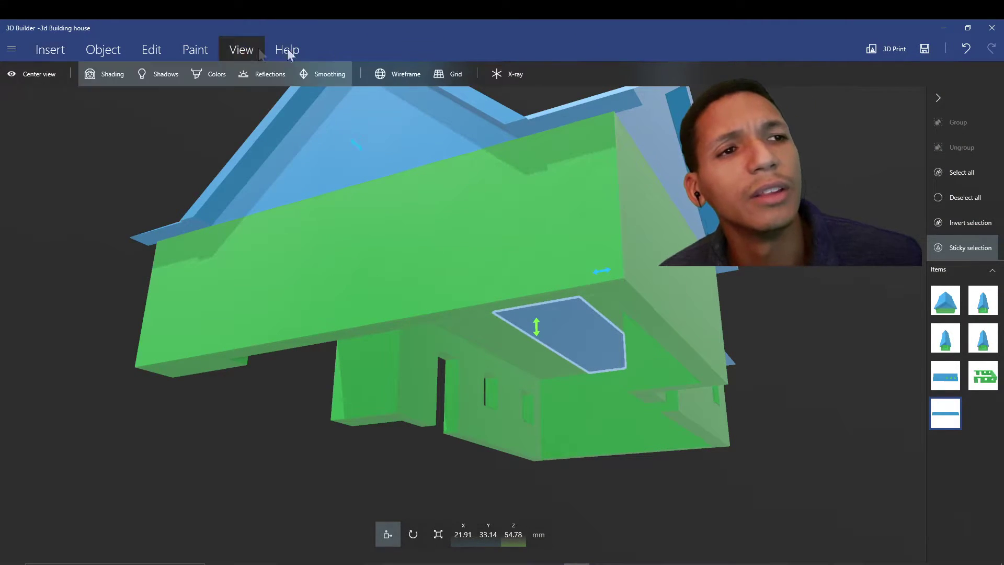
left_click(518, 80)
right_click_drag(416, 332, 565, 481)
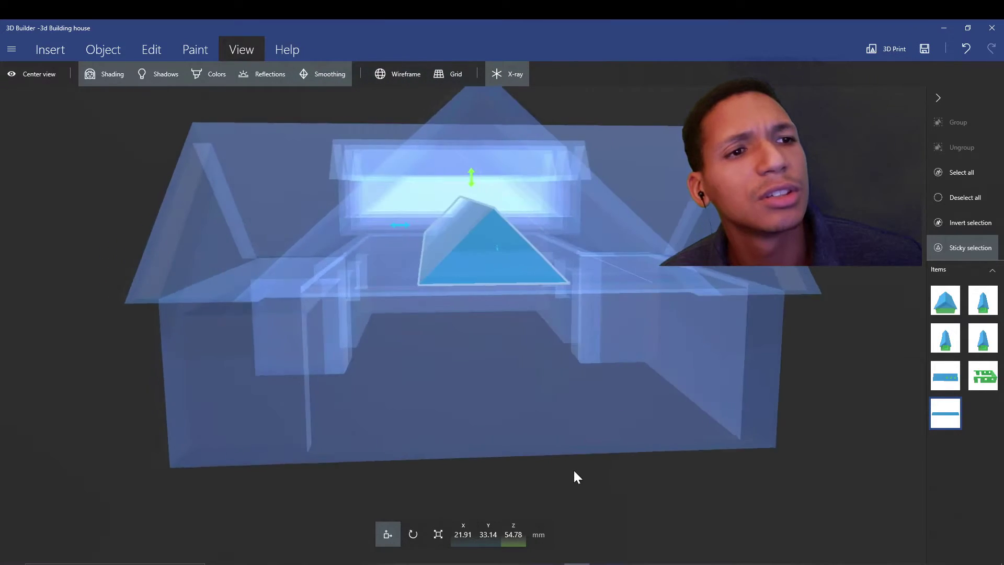
key("s")
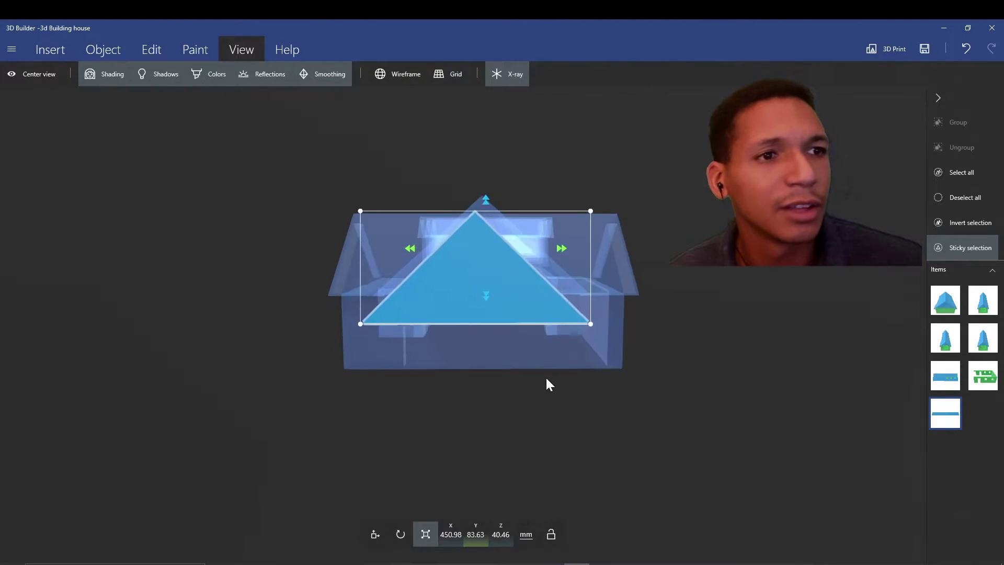
mouse_move(556, 377)
right_mouse_down()
mouse_move(137, 374)
mouse_move(310, 429)
right_mouse_up()
- Fit the wedge's length and height to the roof, then subtract it
left_click_drag(628, 290, 473, 290)
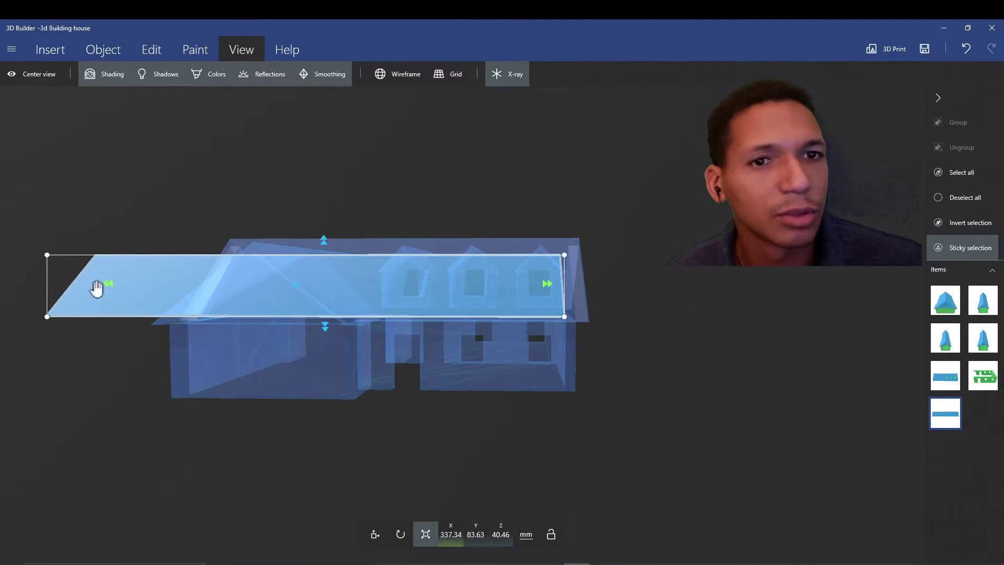
left_click_drag(95, 288, 245, 288)
right_click_drag(244, 288, 901, 358)
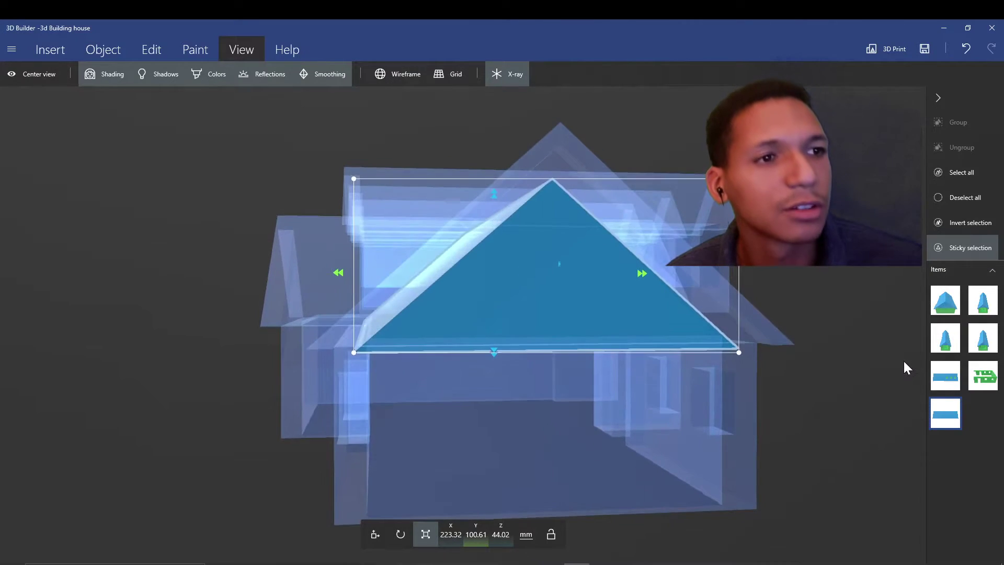
left_click_drag(497, 191, 497, 175)
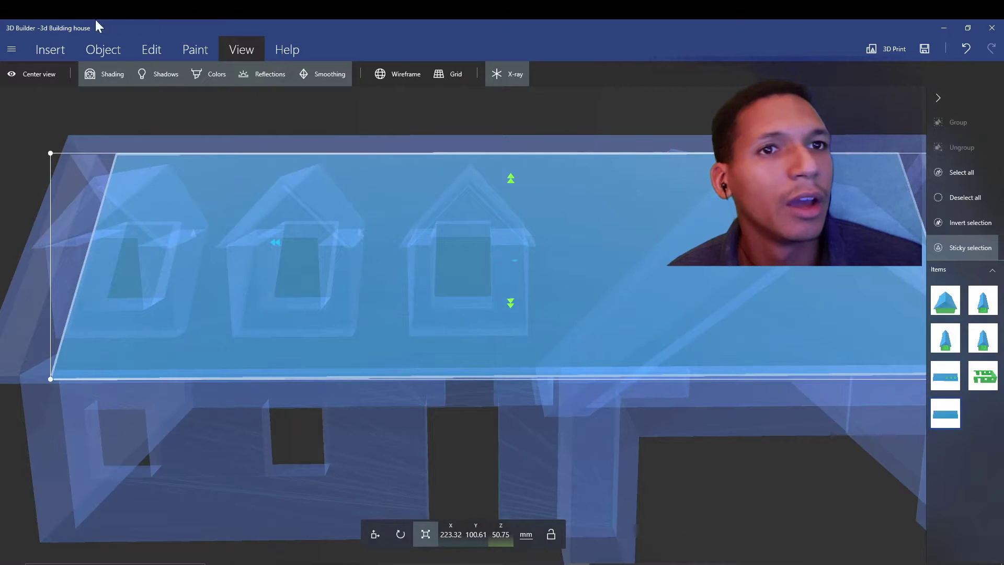
left_click(151, 48)
left_click(384, 74)
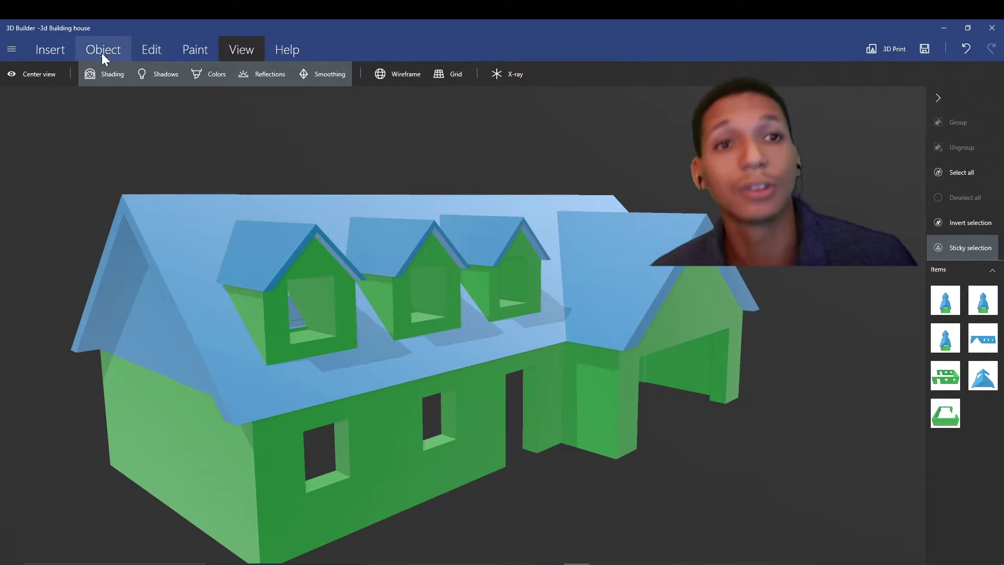
- Drop the roof back onto the walls and insert a new box near the eave corner
left_click(101, 53)
left_click(51, 49)
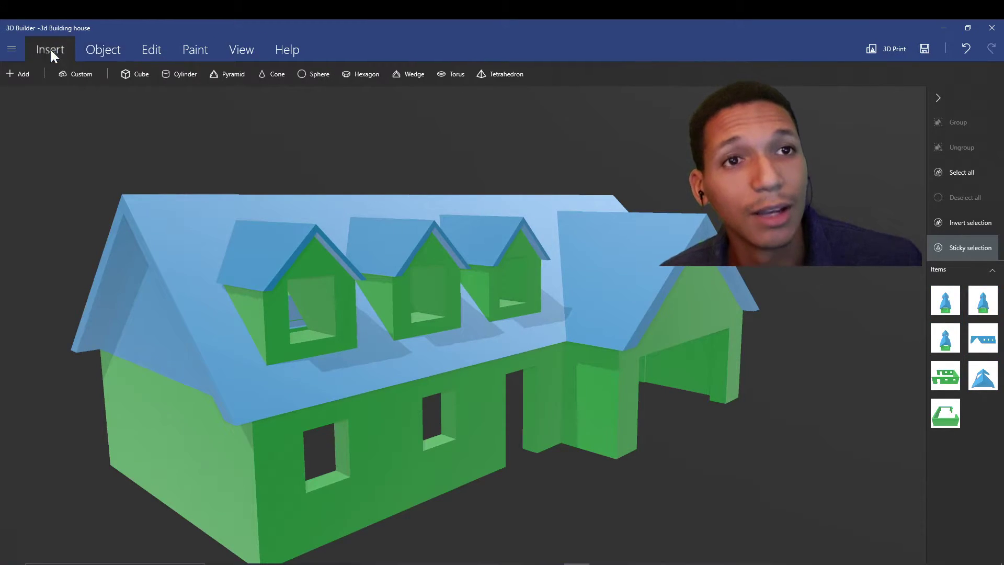
left_click(117, 78)
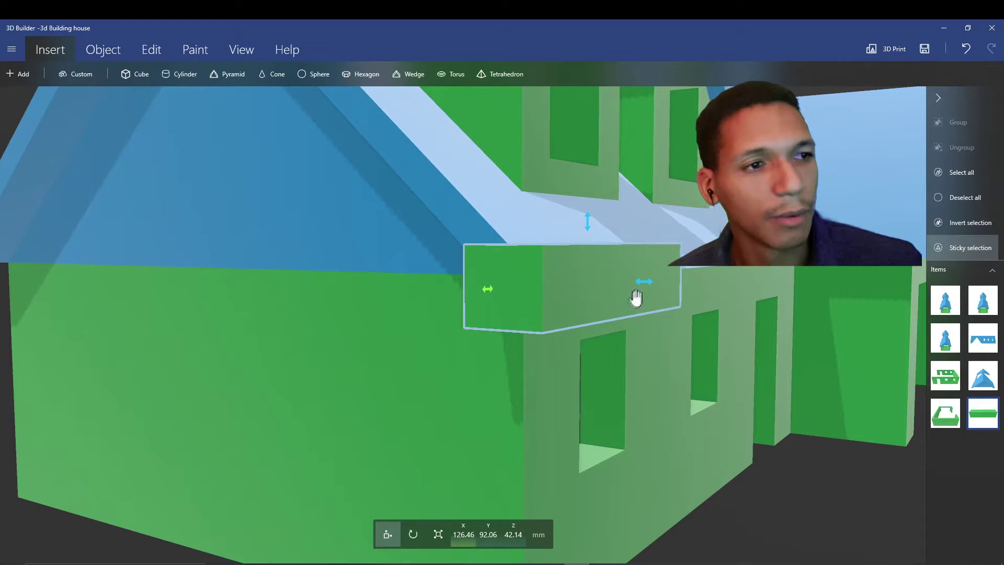
- Lower the new box's height to 5.58 mm
left_click_drag(643, 283, 643, 284)
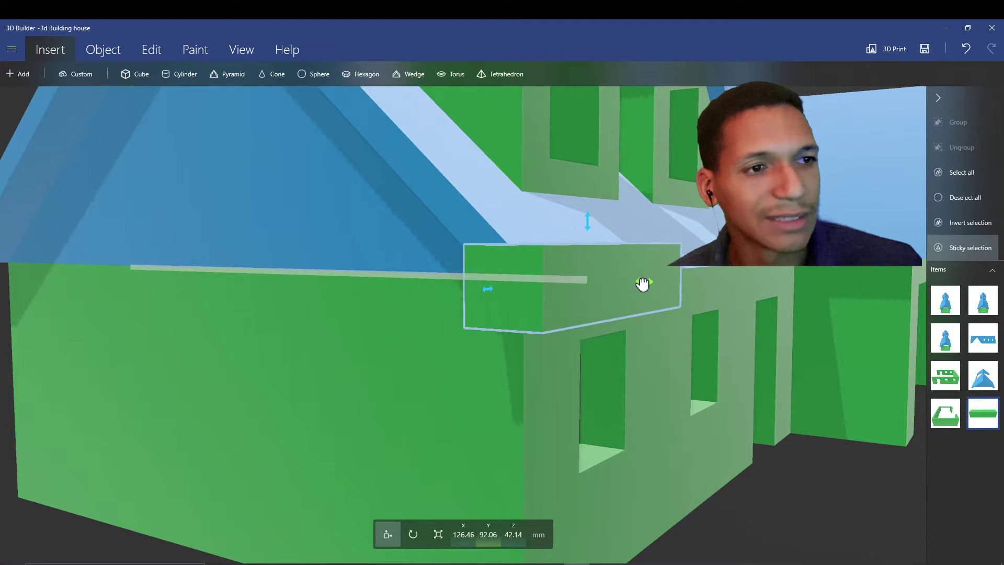
left_click(438, 533)
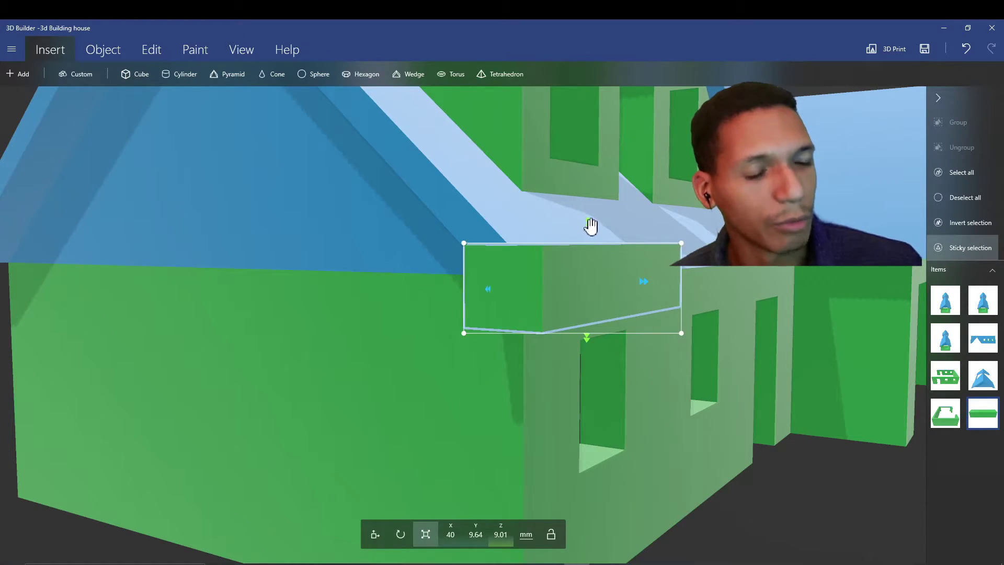
left_click_drag(591, 227, 585, 252)
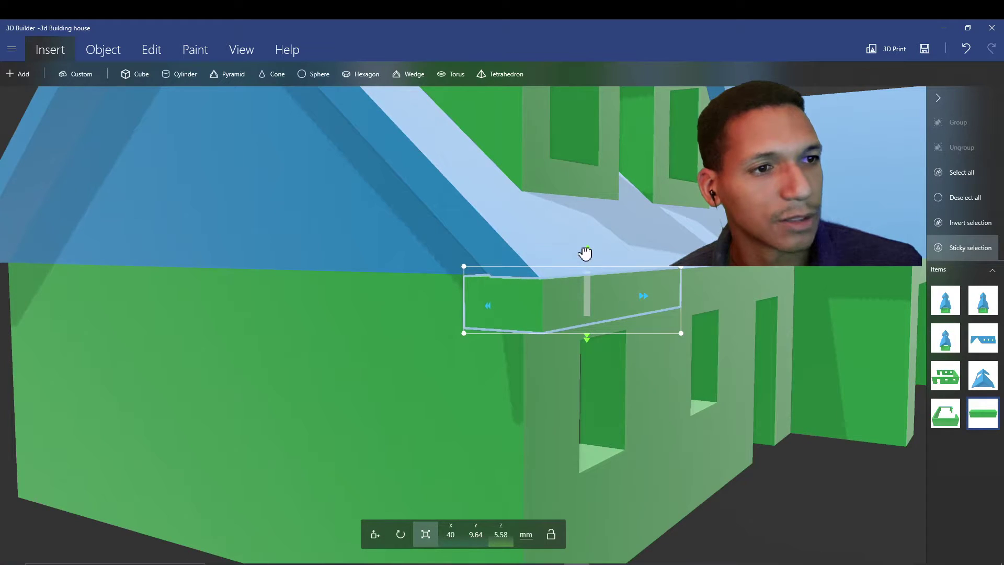
scroll(327, 329, "up", 3)
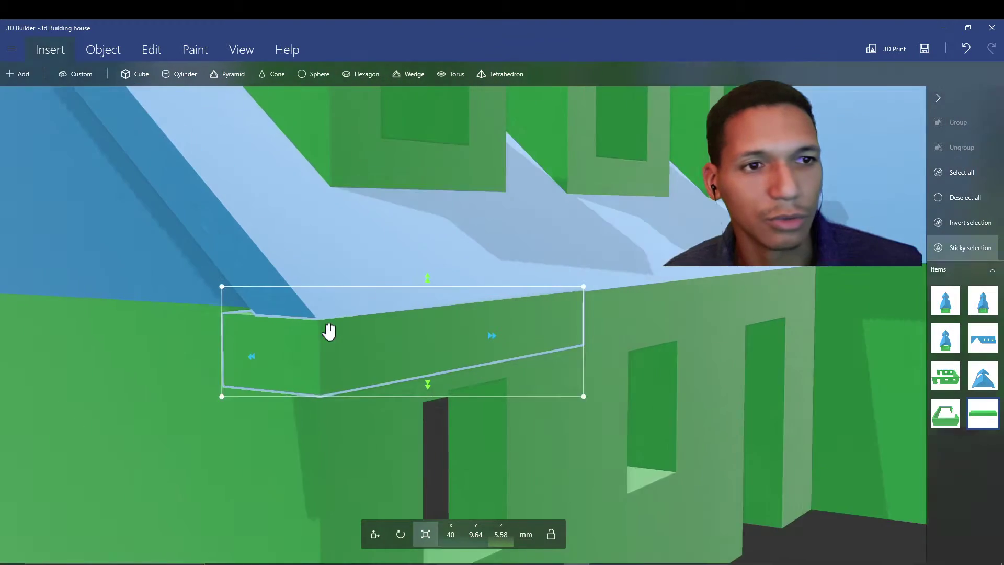
scroll(352, 331, "up", 2)
- Resize the return block's length from its left side to fit under the gable eave
left_click_drag(378, 401, 311, 405)
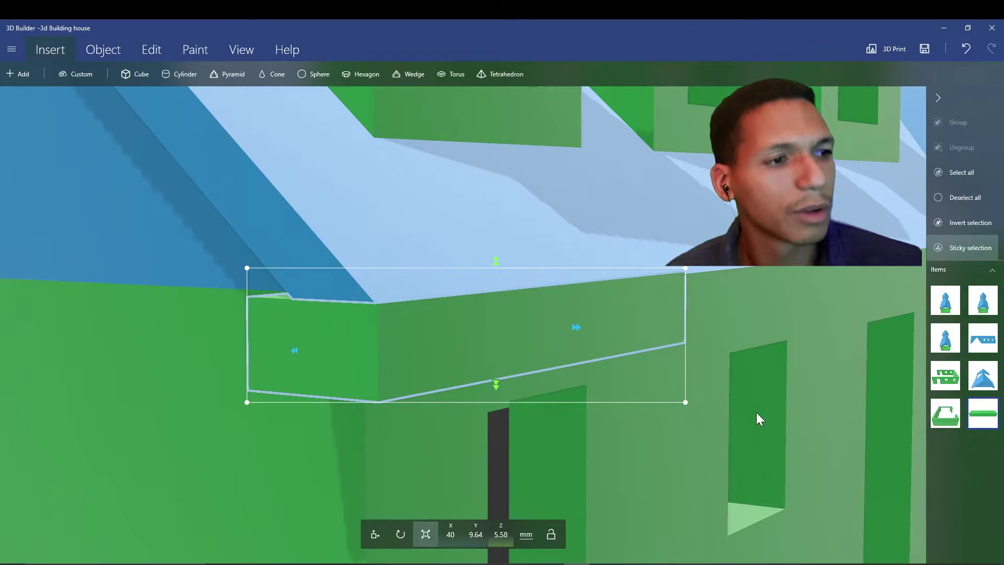
right_click_drag(757, 418, 441, 437)
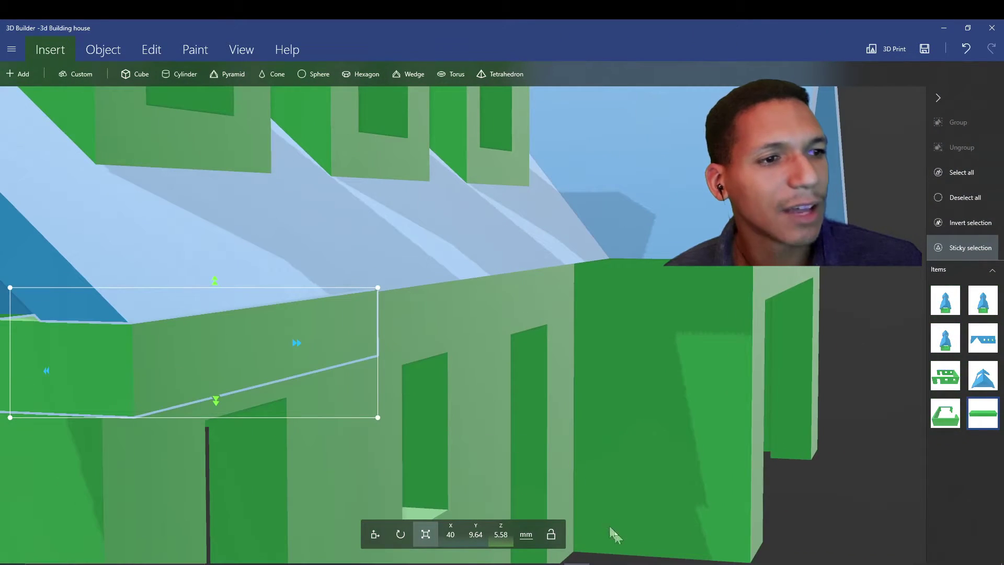
right_click_drag(850, 414, 524, 428)
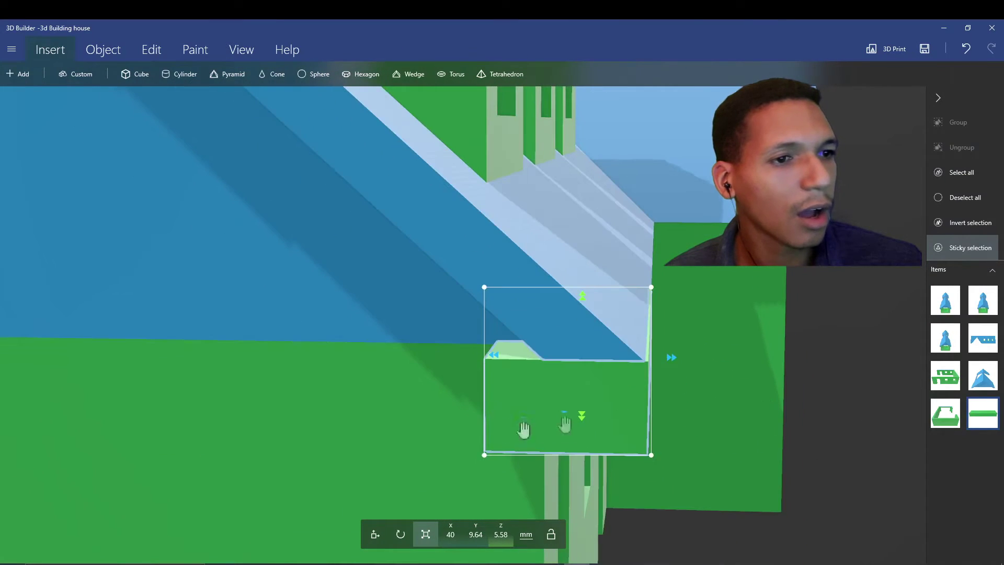
left_click_drag(496, 357, 336, 369)
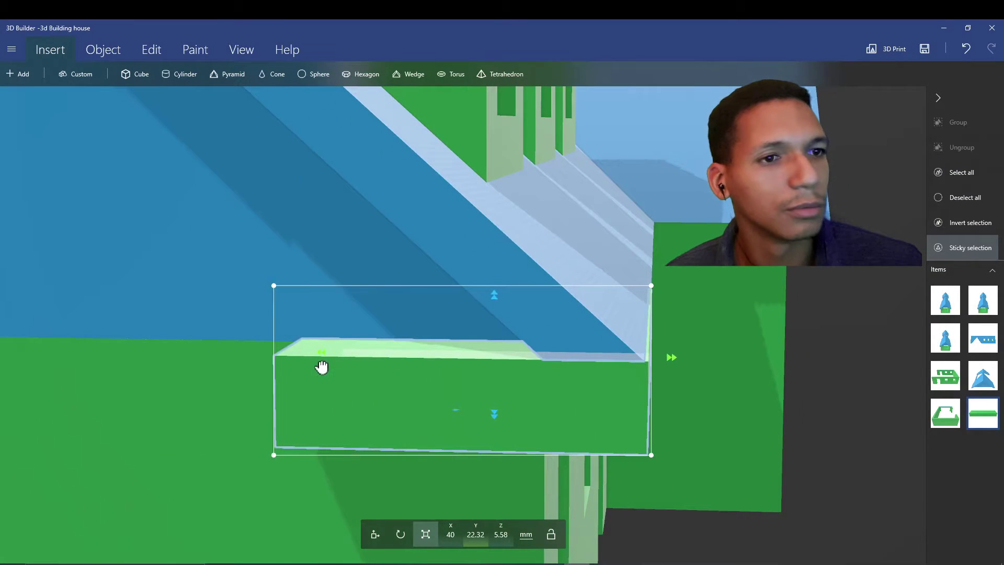
right_click_drag(840, 468, 419, 183)
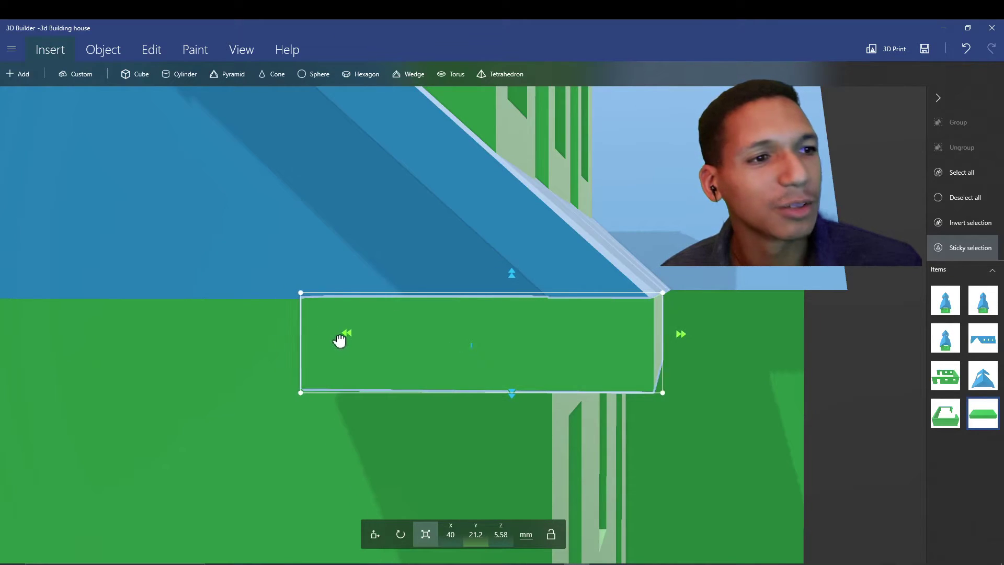
scroll(654, 319, "down", 2)
scroll(829, 347, "down", 2)
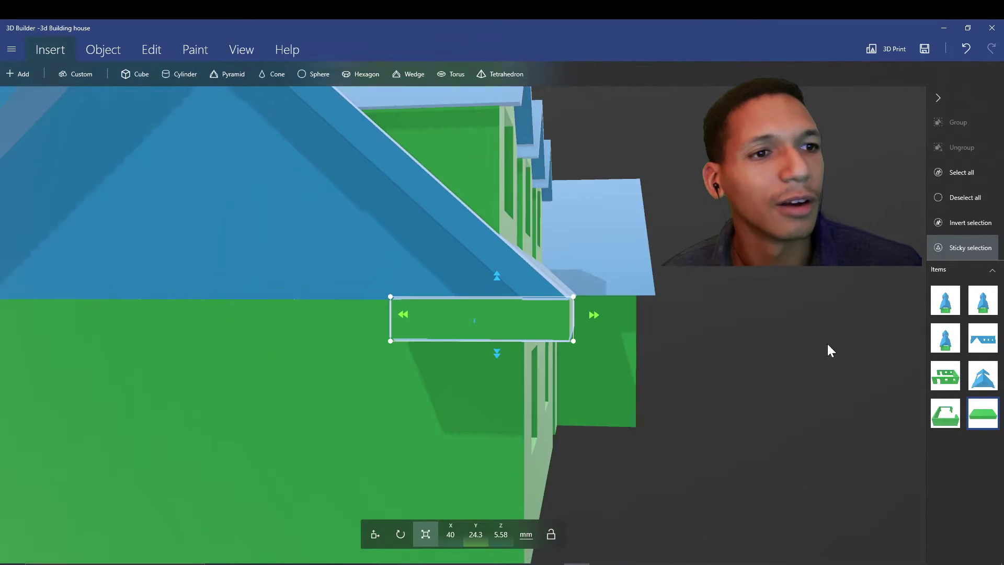
scroll(749, 319, "down", 2)
right_click_drag(750, 319, 720, 349)
scroll(720, 349, "up", 2)
scroll(440, 375, "up", 3)
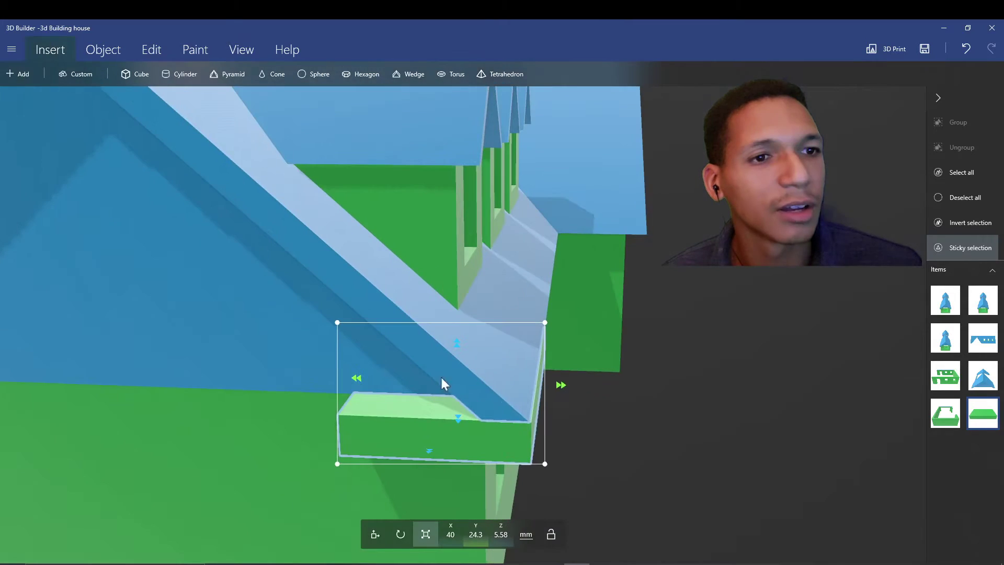
right_click_drag(731, 465, 653, 481)
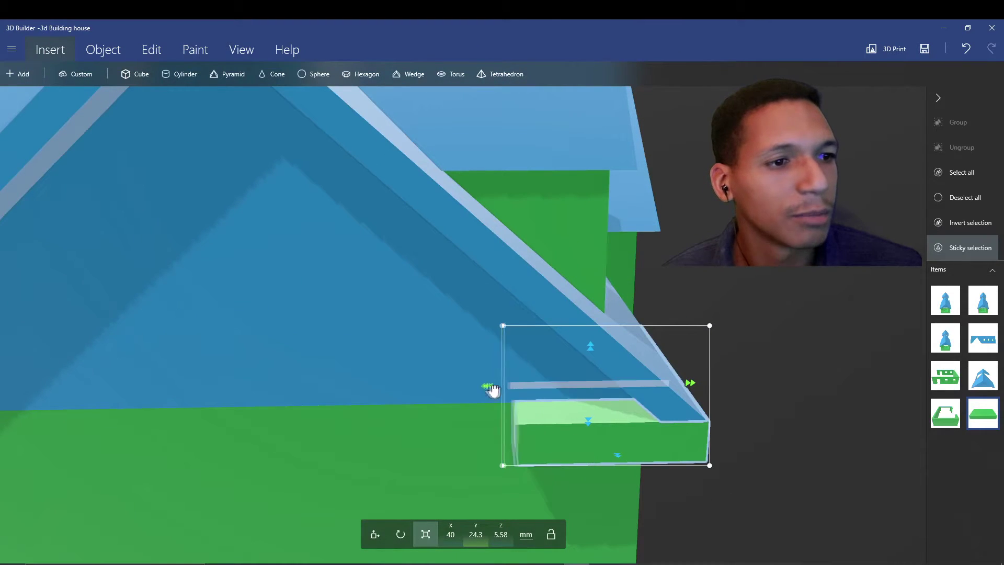
left_click_drag(486, 386, 528, 389)
scroll(604, 390, "down", 5)
- Thin the corner return block from 5.58 to 3.26 mm tall
right_click_drag(773, 421, 709, 410)
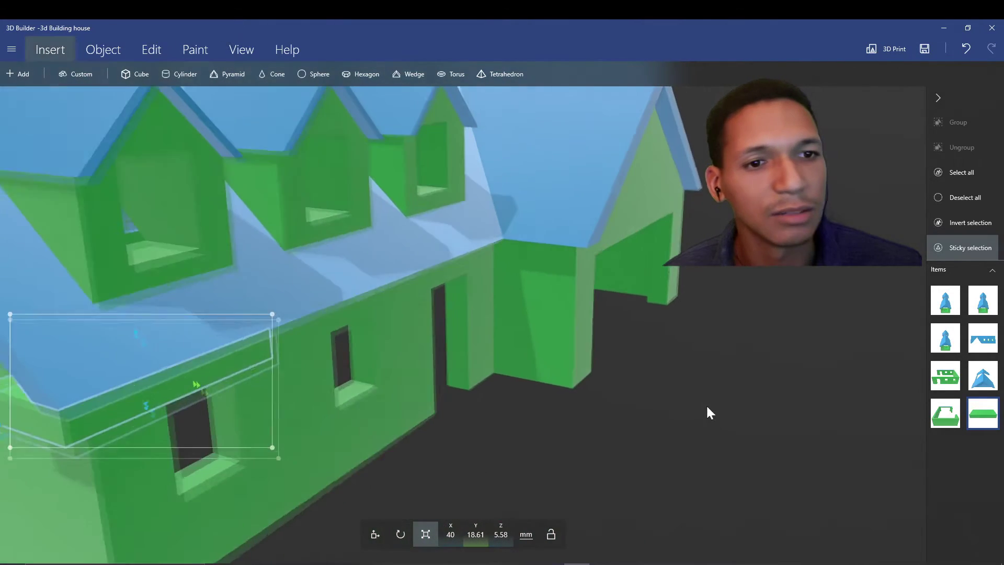
scroll(610, 394, "up", 3)
scroll(570, 369, "up", 2)
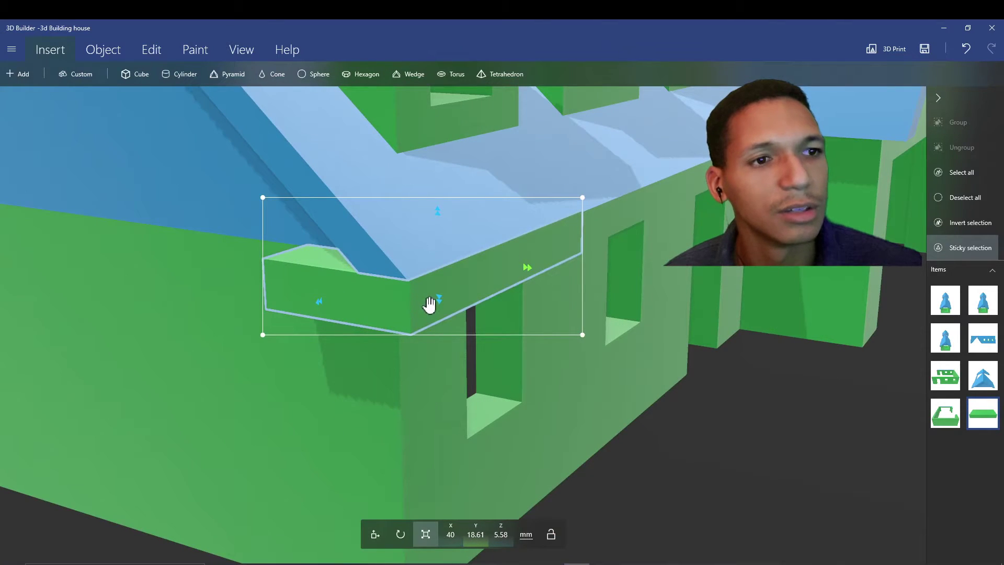
left_click_drag(430, 305, 436, 282)
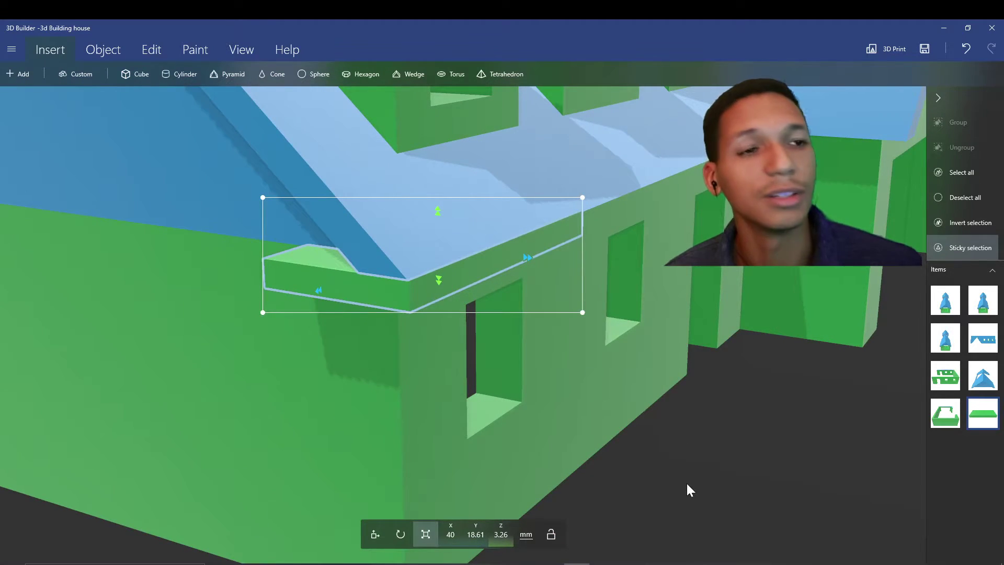
scroll(686, 490, "down", 5)
right_click_drag(458, 444, 595, 450)
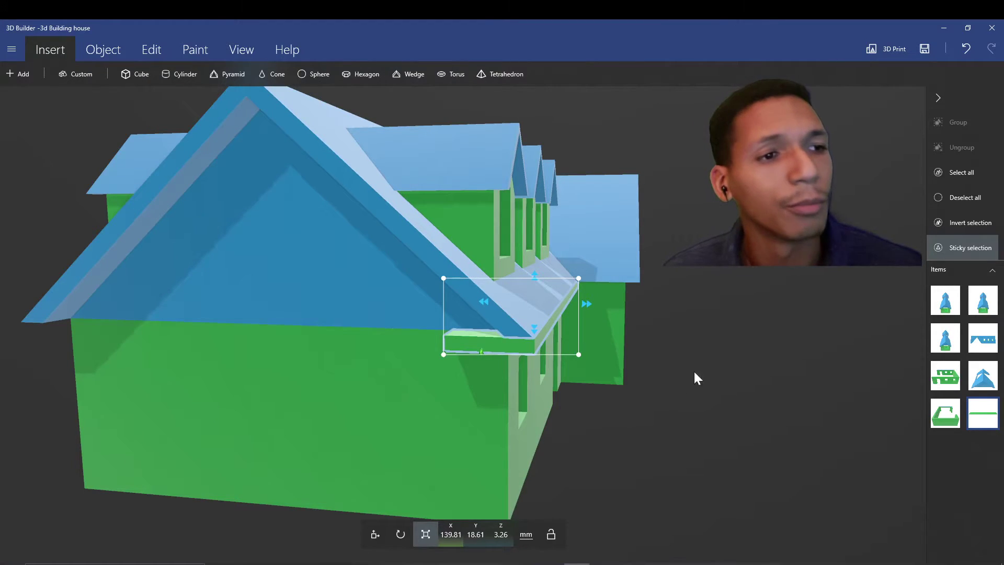
right_click_drag(695, 377, 623, 401)
scroll(583, 326, "up", 3)
scroll(552, 374, "up", 2)
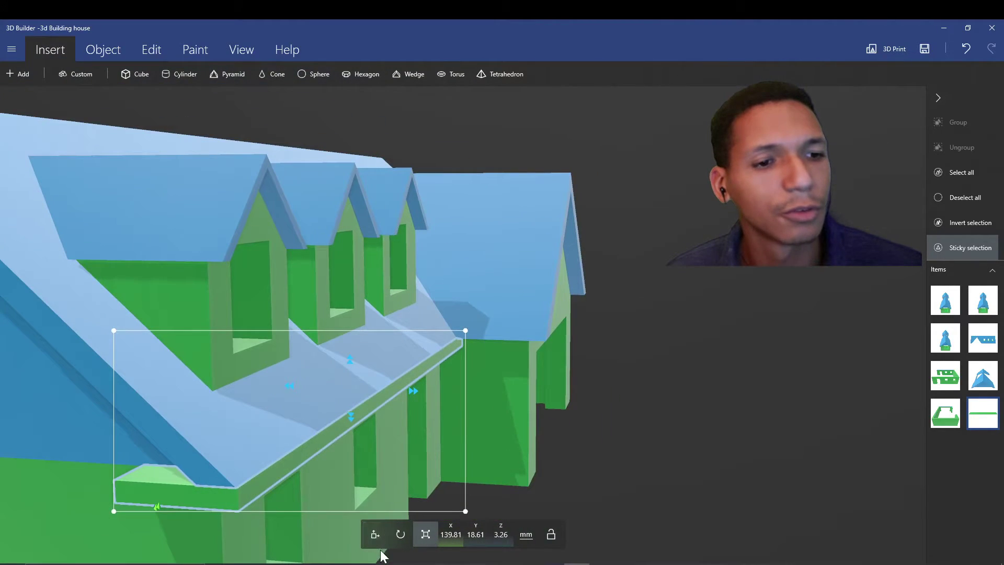
mouse_move(713, 419)
right_mouse_down()
mouse_move(466, 375)
mouse_move(406, 406)
mouse_move(525, 411)
right_mouse_up()
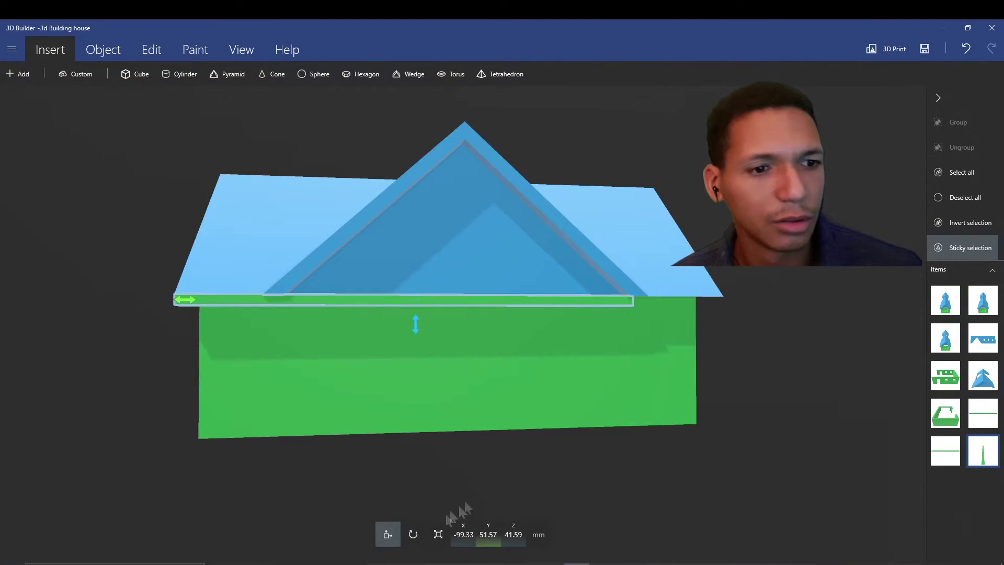
- Shorten the roof-edge strip from its right end
left_click_drag(633, 299, 337, 299)
right_click_drag(336, 321, 820, 358)
scroll(752, 361, "up", 3)
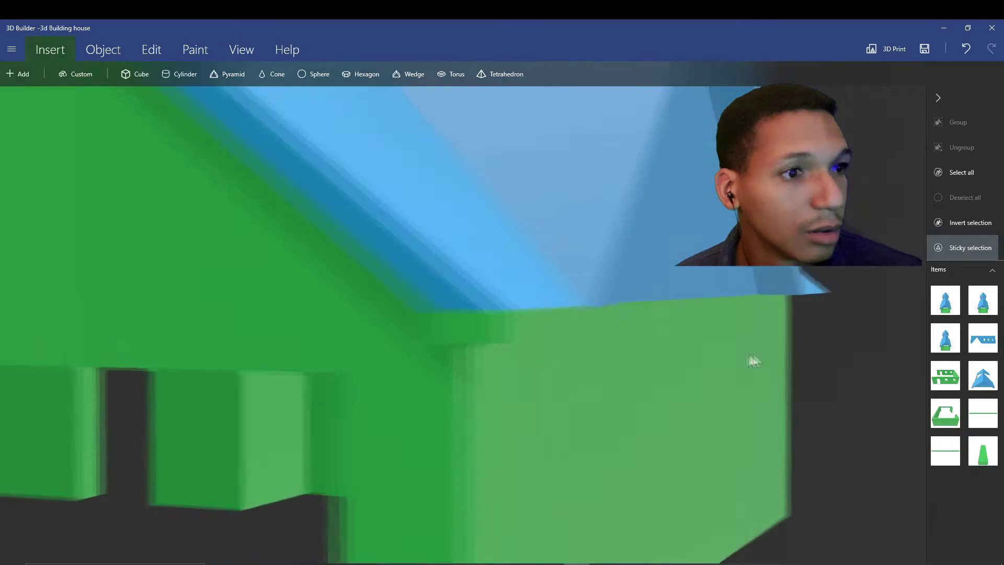
scroll(754, 361, "down", 3)
left_click(397, 426)
left_click_drag(470, 424, 428, 426)
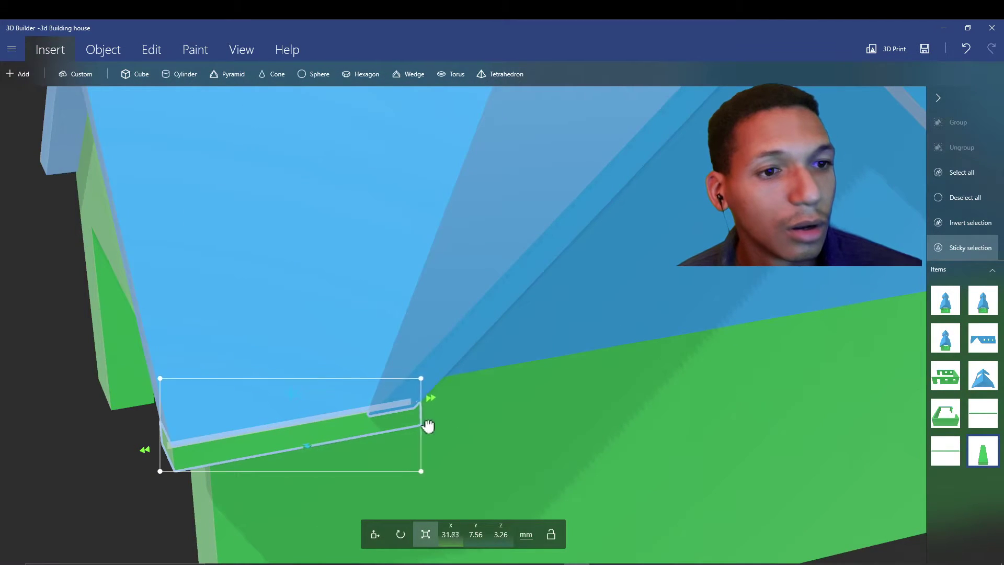
scroll(427, 426, "down", 3)
scroll(339, 332, "down", 3)
- Duplicate the return strip and slide a copy along another roof edge
key("ctrl+d")
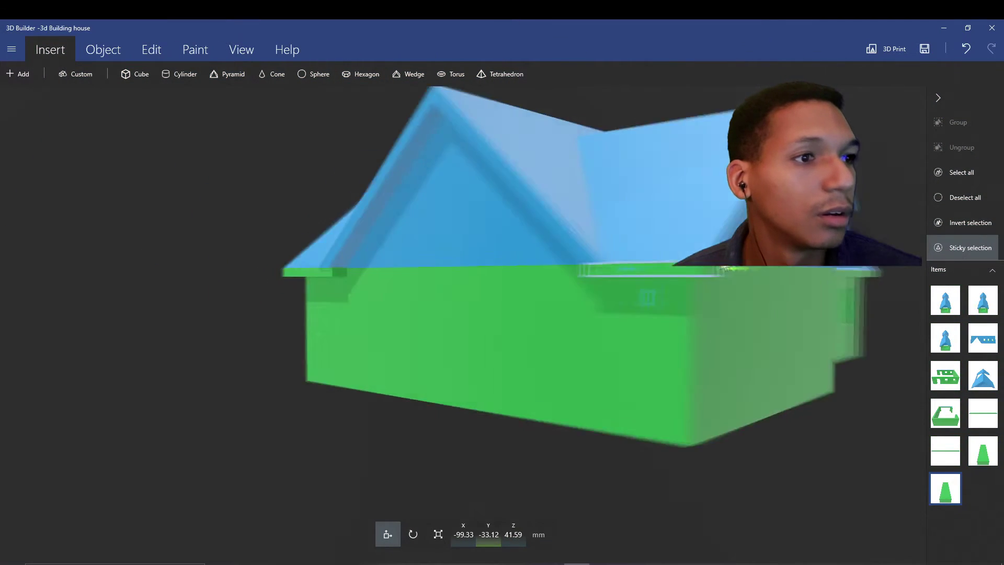
scroll(342, 463, "up", 3)
scroll(544, 415, "down", 3)
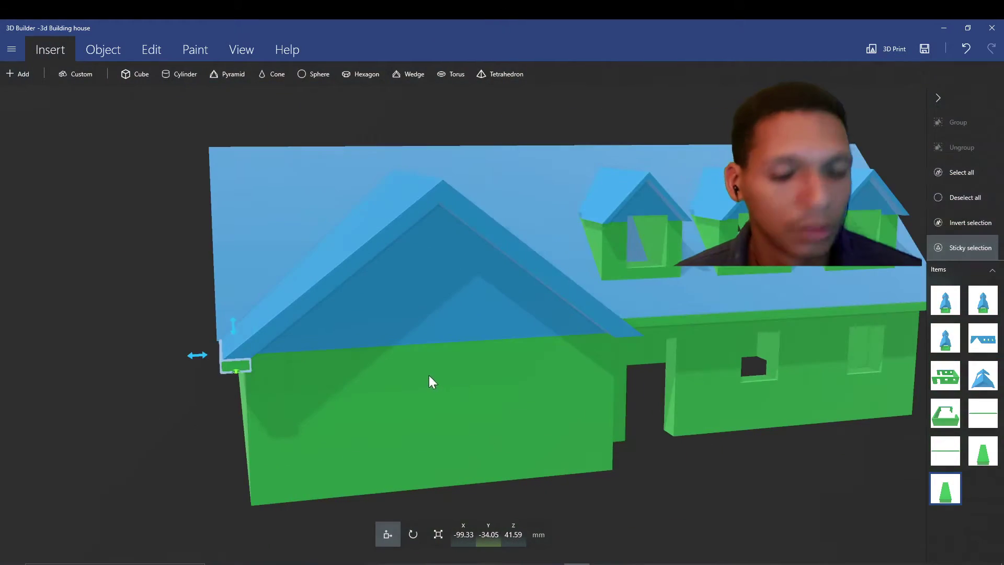
key("ctrl+d")
scroll(837, 349, "up", 3)
scroll(787, 477, "up", 3)
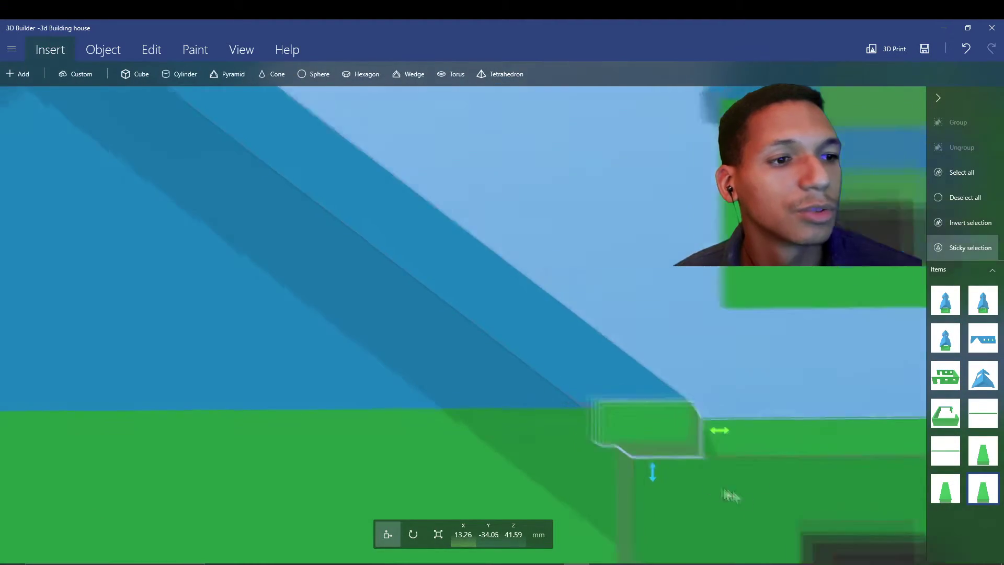
scroll(730, 495, "down", 5)
scroll(705, 502, "up", 5)
left_click_drag(408, 422, 192, 339)
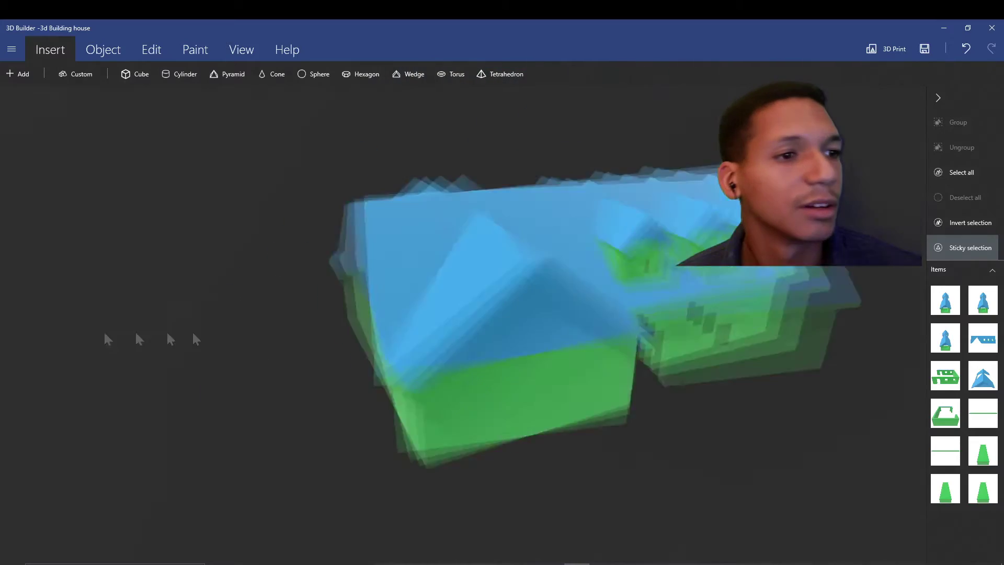
left_click(675, 390)
key("ctrl+d")
mouse_move(669, 396)
left_mouse_down()
mouse_move(142, 447)
mouse_move(453, 332)
mouse_move(374, 348)
left_mouse_up()
scroll(275, 385, "up", 3)
mouse_move(275, 386)
left_mouse_down()
mouse_move(550, 475)
mouse_move(455, 309)
mouse_move(320, 290)
mouse_move(444, 309)
mouse_move(582, 394)
mouse_move(549, 464)
left_mouse_up()
scroll(549, 463, "down", 5)
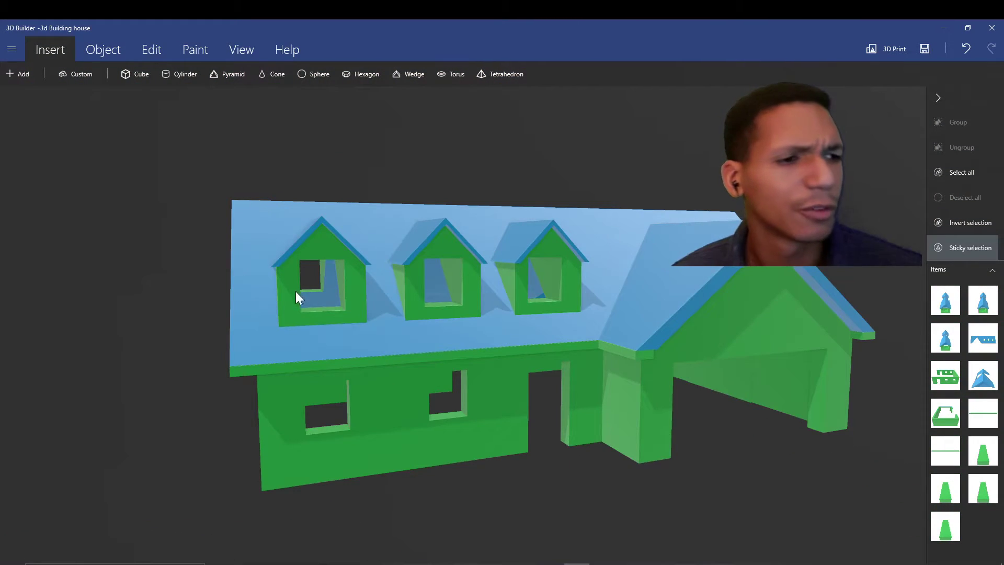
scroll(295, 297, "up", 5)
- Stretch the middle dormer's small eave return piece wider and shift it right into place
left_click(764, 412)
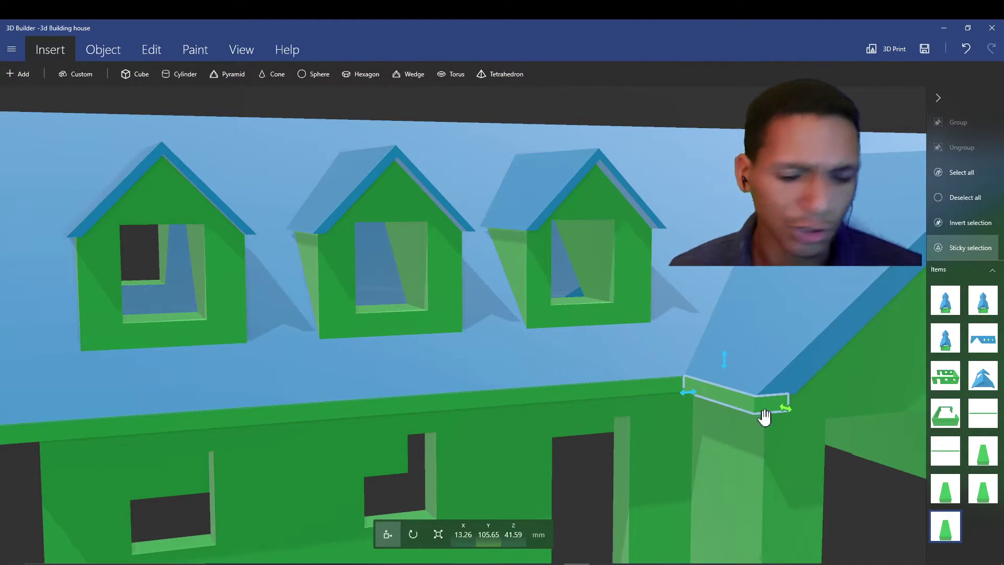
scroll(328, 342, "up", 5)
left_click(328, 342)
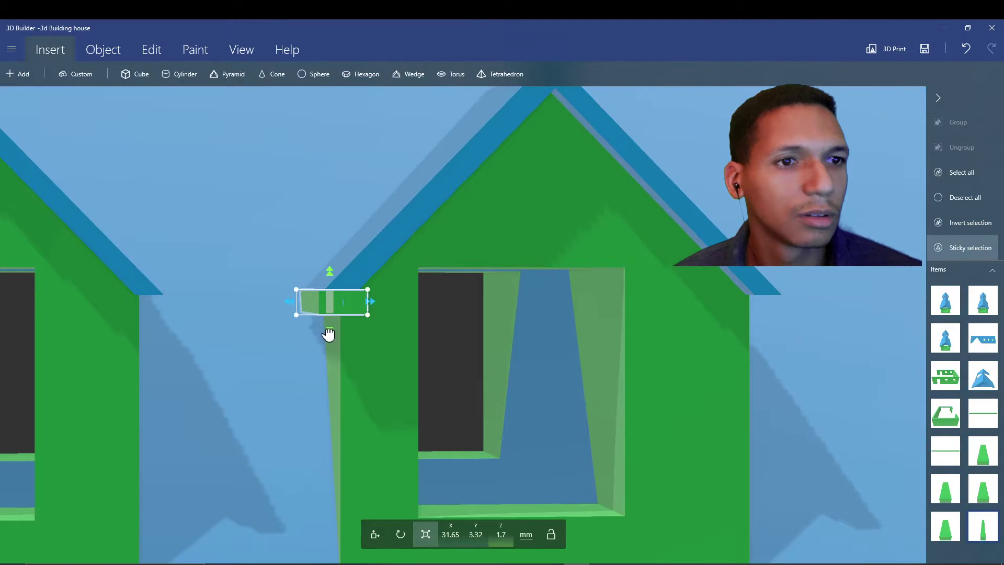
left_click_drag(402, 304, 405, 366)
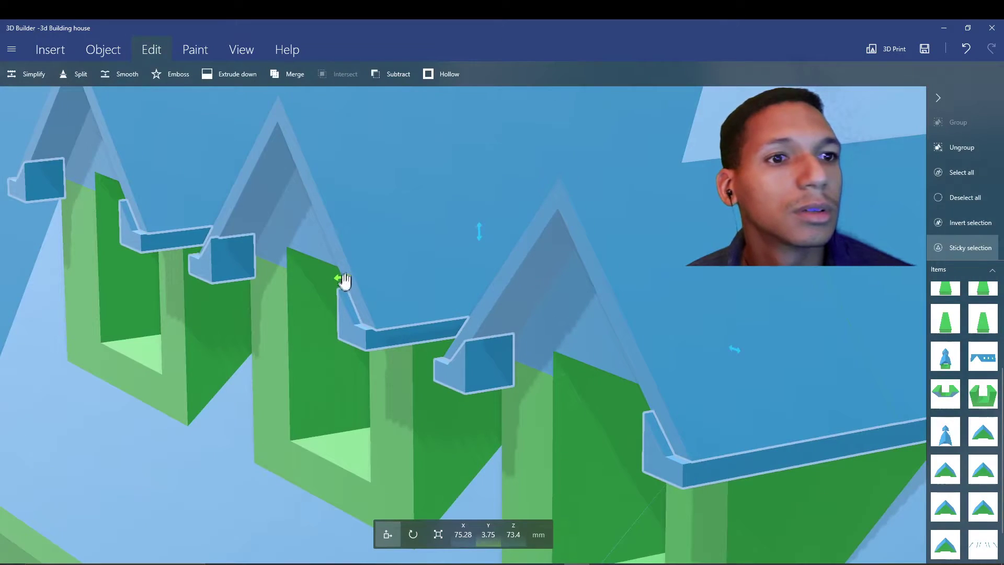
left_click_drag(343, 280, 357, 281)
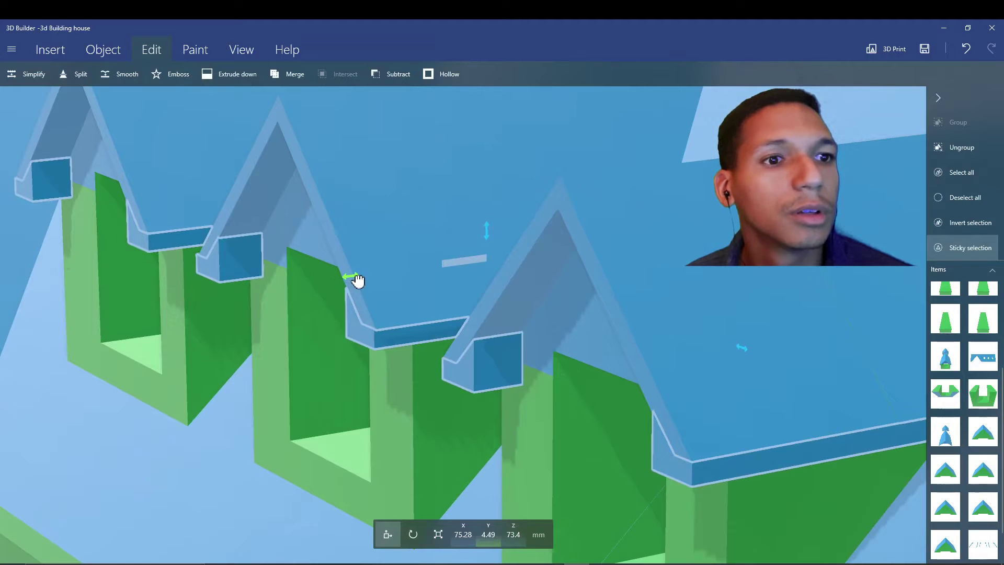
left_click(471, 396)
scroll(482, 376, "down", 10)
mouse_move(896, 135)
left_mouse_down()
mouse_move(539, 249)
mouse_move(392, 261)
left_mouse_up()
scroll(395, 264, "down", 3)
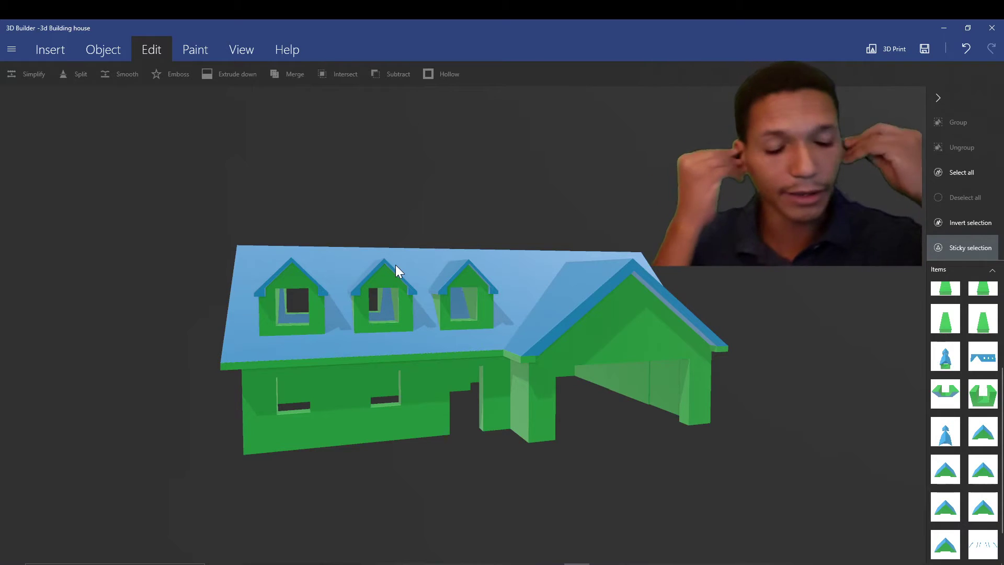
scroll(339, 343, "up", 3)
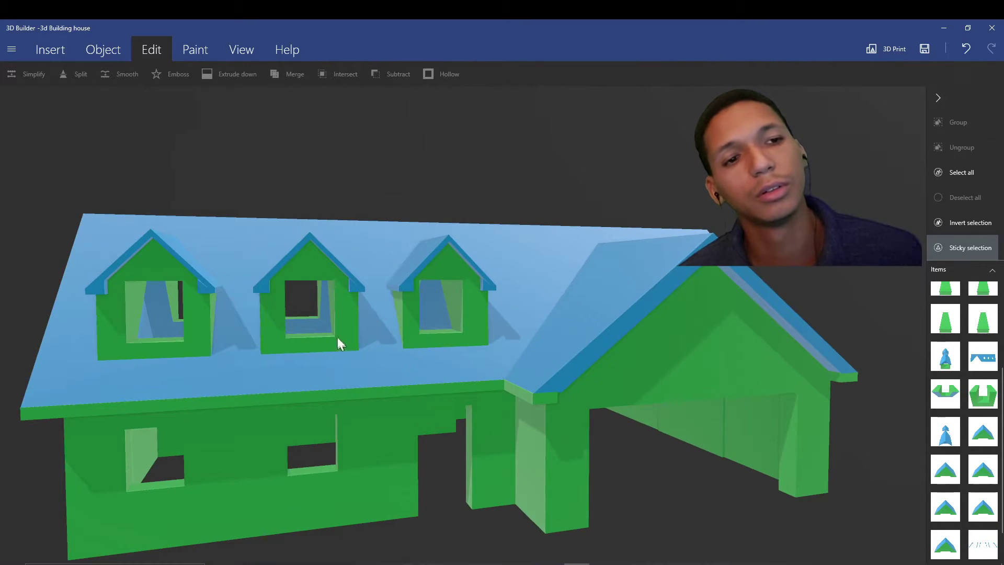
mouse_move(336, 334)
right_mouse_down()
mouse_move(567, 233)
mouse_move(487, 231)
right_mouse_up()
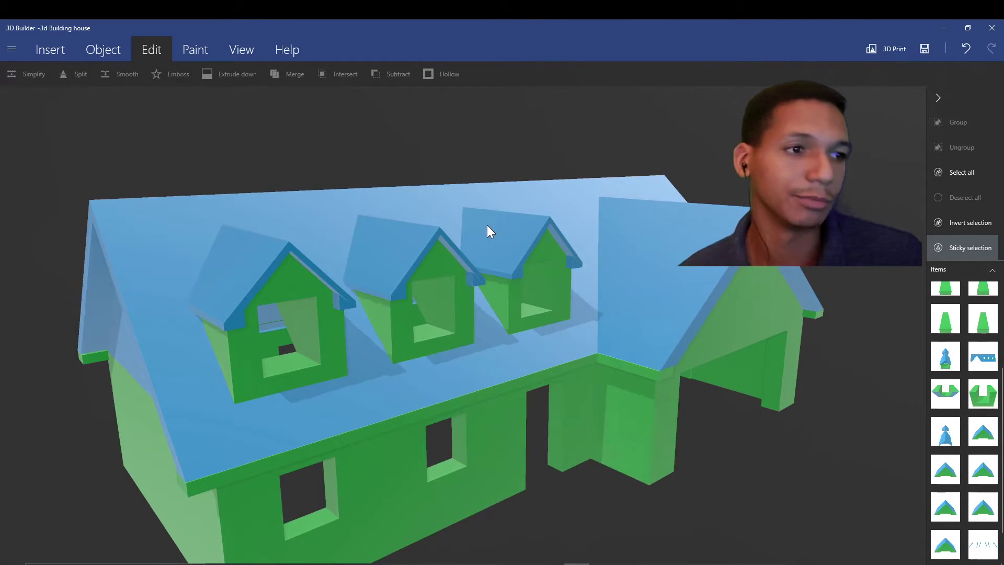
mouse_move(487, 226)
right_mouse_down()
mouse_move(457, 231)
mouse_move(494, 210)
right_mouse_up()
right_click_drag(118, 416, 346, 390)
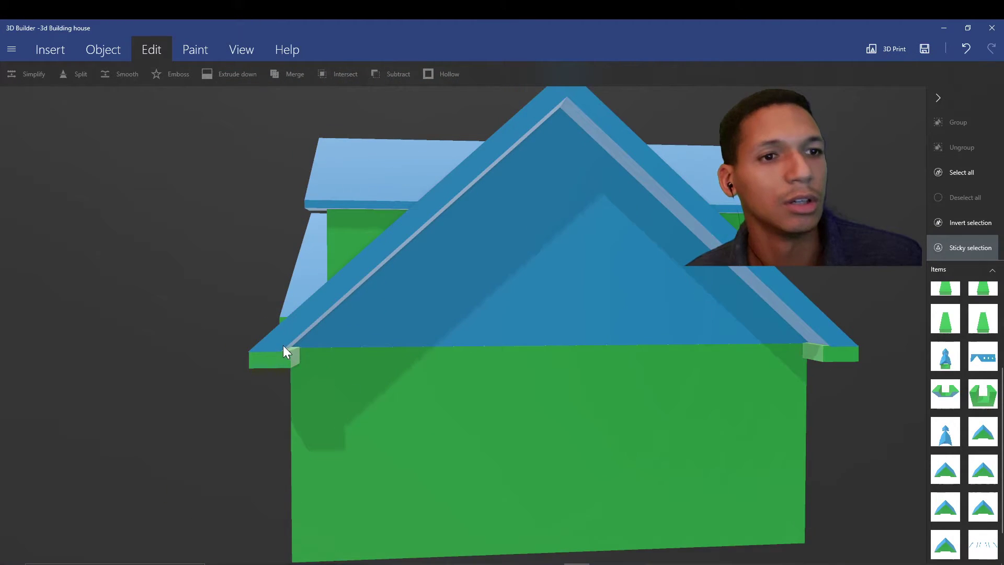
mouse_move(332, 359)
right_mouse_down()
mouse_move(405, 352)
mouse_move(208, 381)
right_mouse_up()
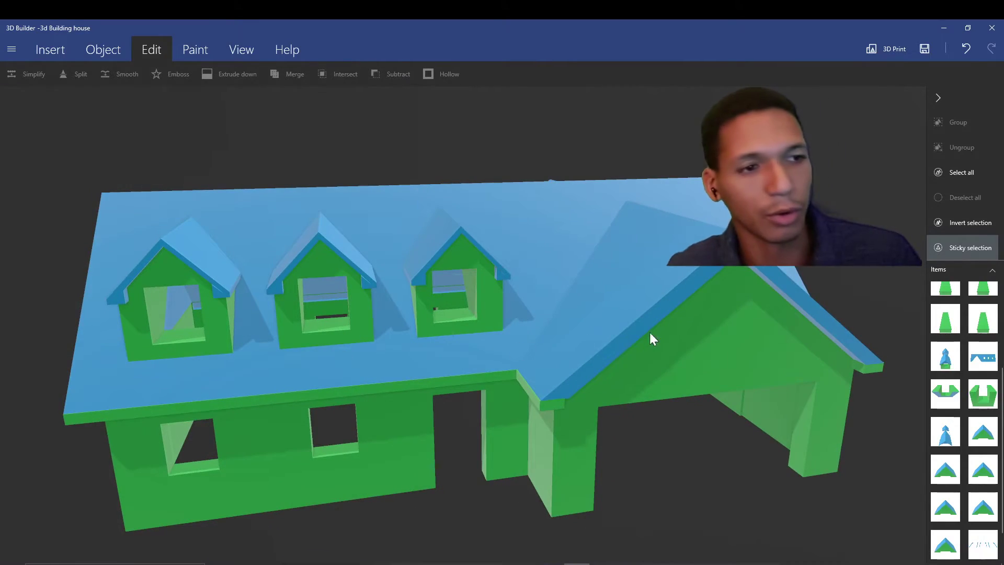
mouse_move(161, 430)
right_mouse_down()
mouse_move(630, 385)
mouse_move(729, 394)
mouse_move(312, 402)
mouse_move(366, 409)
mouse_move(367, 367)
right_mouse_up()
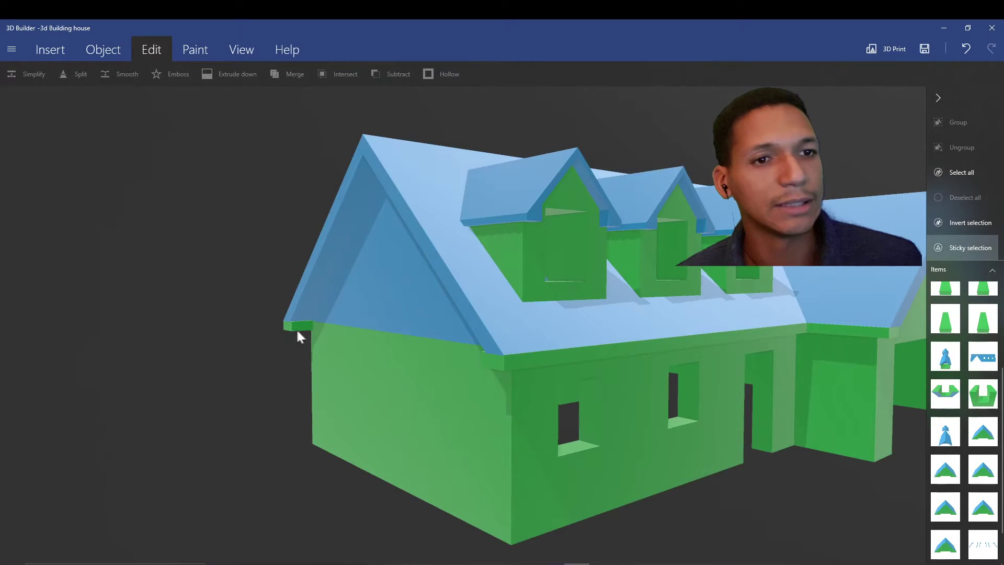
- Slide a small eave block along the rear gable's eave into position
left_click(842, 335)
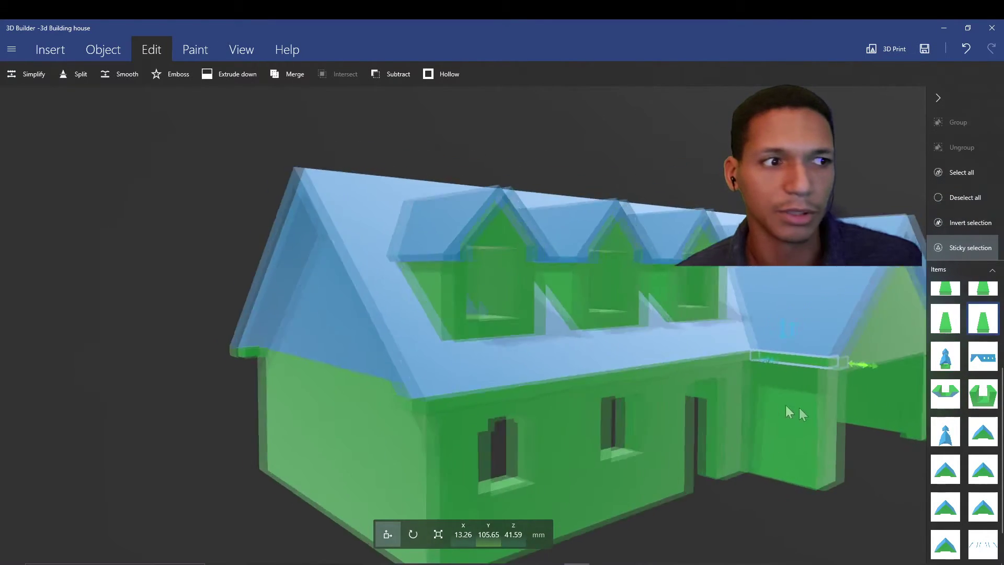
right_click_drag(878, 377, 720, 376)
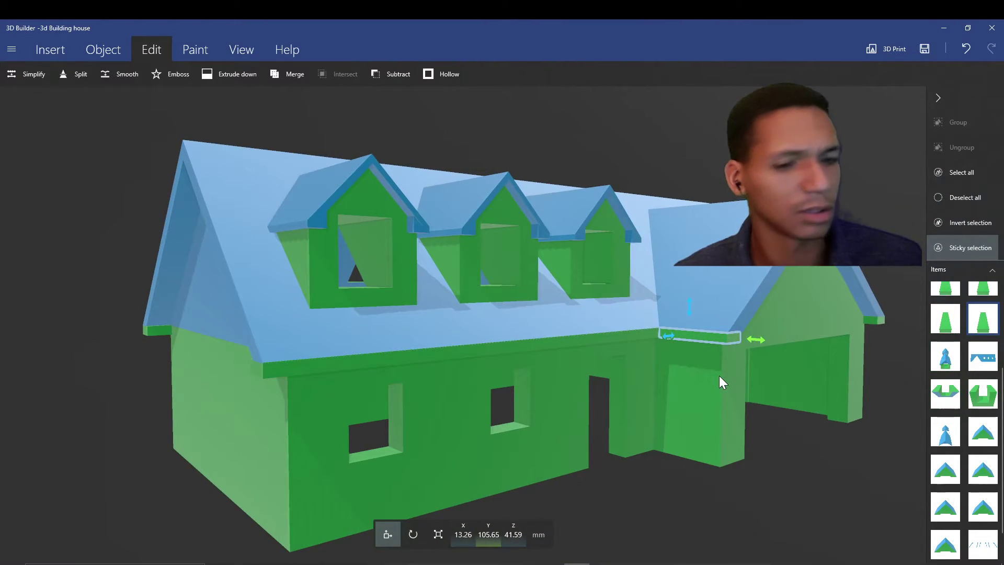
key("Right")
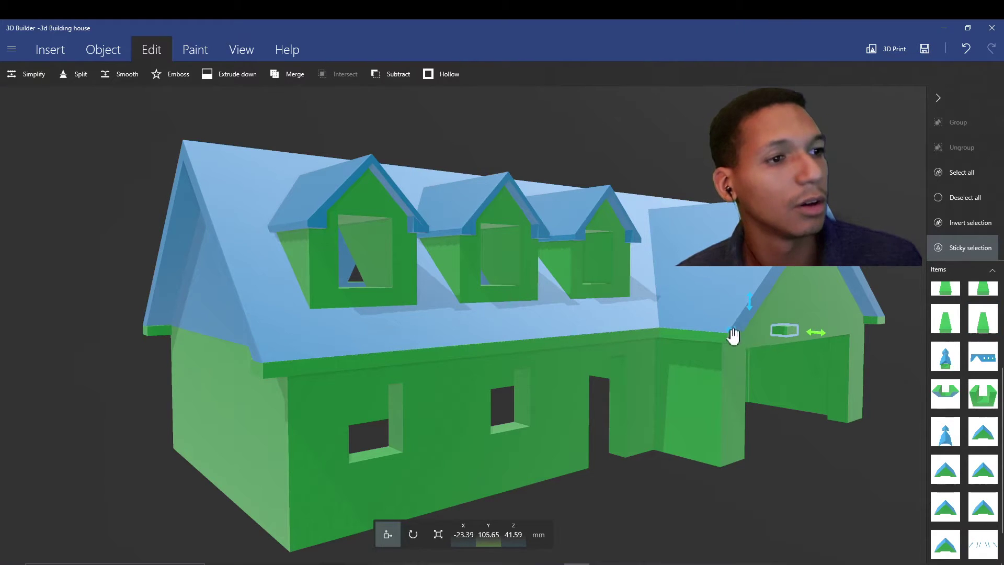
left_click_drag(538, 374, 209, 415)
mouse_move(156, 448)
right_mouse_down()
mouse_move(340, 462)
mouse_move(492, 421)
mouse_move(454, 366)
mouse_move(578, 408)
mouse_move(654, 318)
right_mouse_up()
- Duplicate the gable-end eave block and slide the copy to the gable's other end
left_click(655, 318)
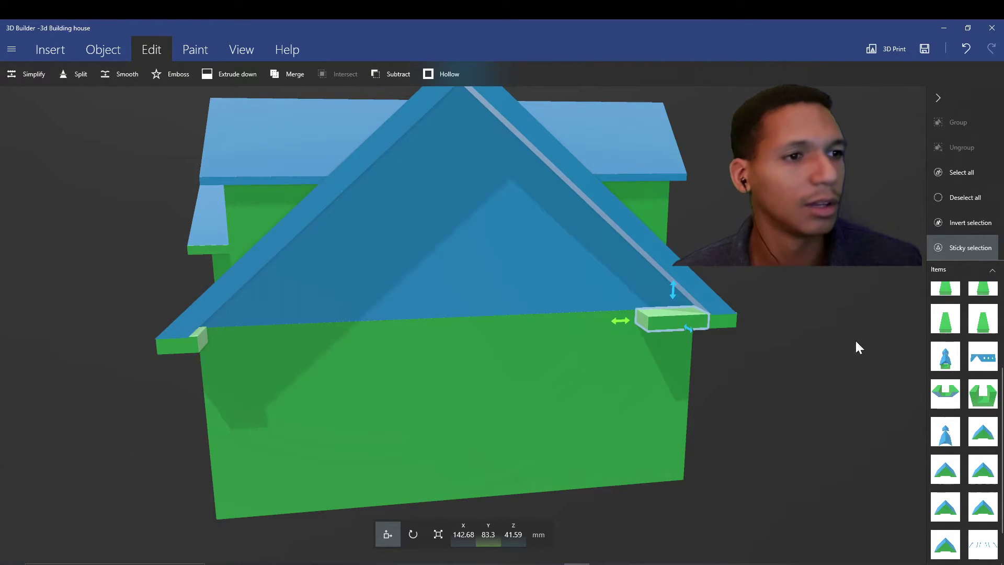
key("ctrl+d")
left_click_drag(540, 328, 179, 350)
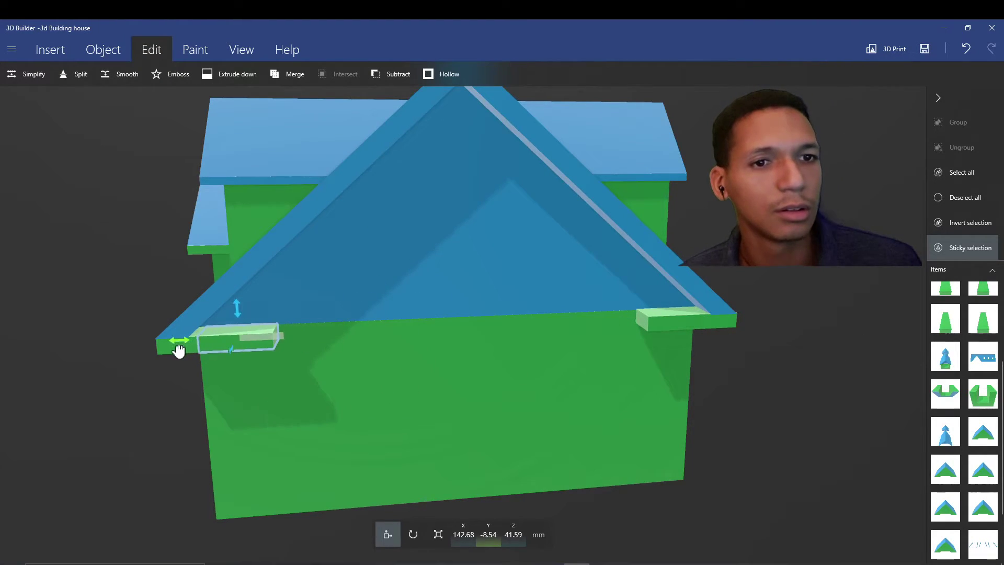
left_click(669, 322)
mouse_move(668, 321)
right_mouse_down()
mouse_move(808, 378)
mouse_move(721, 385)
right_mouse_up()
scroll(691, 392, "down", 3)
- Move an eave block to the garage gable's right corner
mouse_move(660, 399)
right_mouse_down()
mouse_move(505, 409)
mouse_move(303, 375)
right_mouse_up()
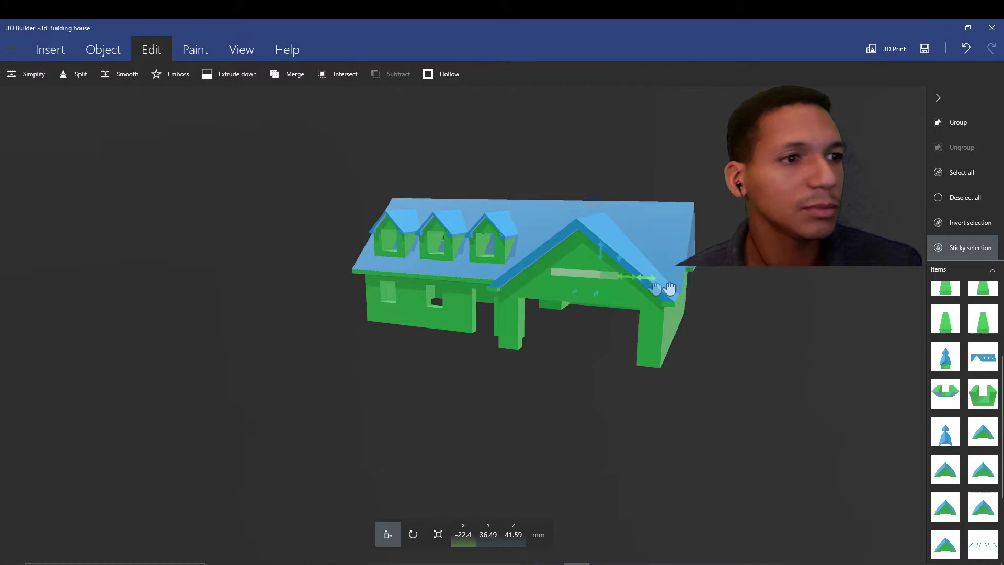
right_click_drag(782, 307, 428, 315)
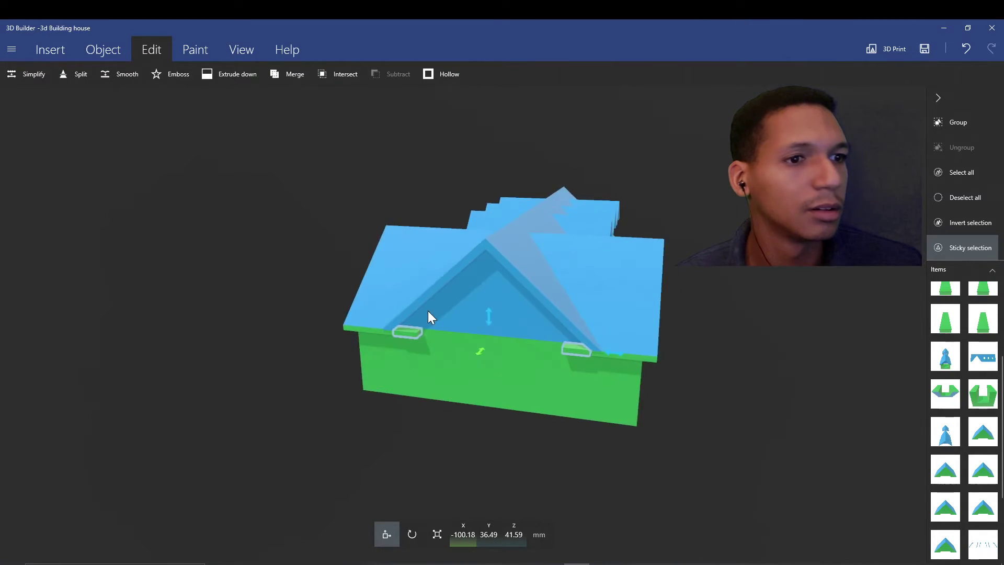
scroll(405, 363, "up", 5)
right_click_drag(405, 364, 445, 358)
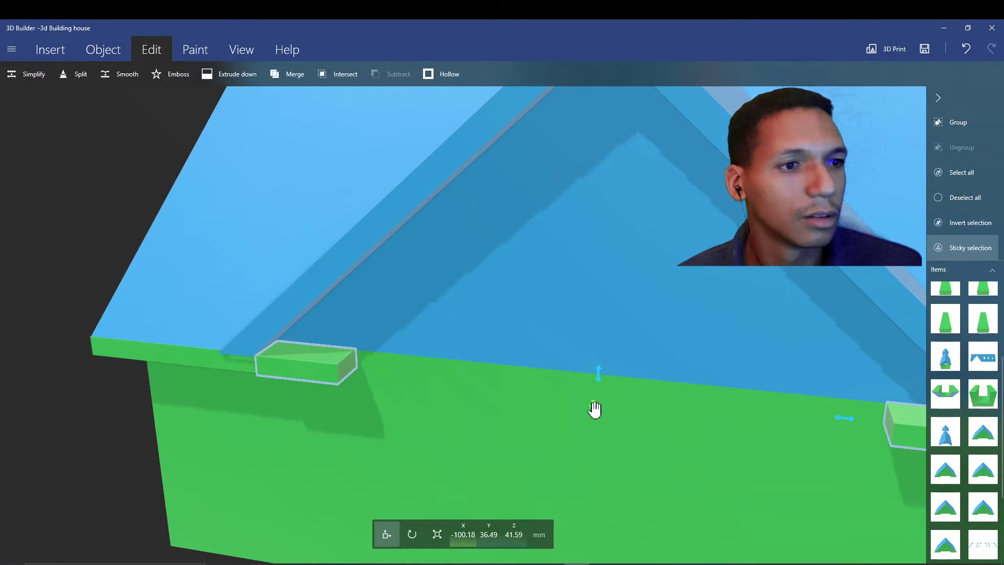
left_click_drag(595, 408, 600, 397)
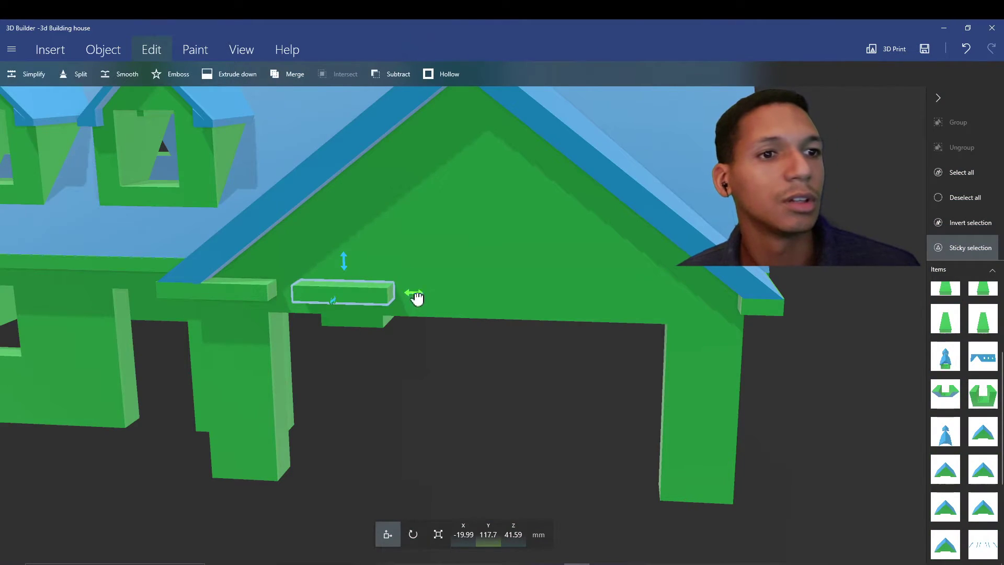
left_click_drag(416, 298, 796, 295)
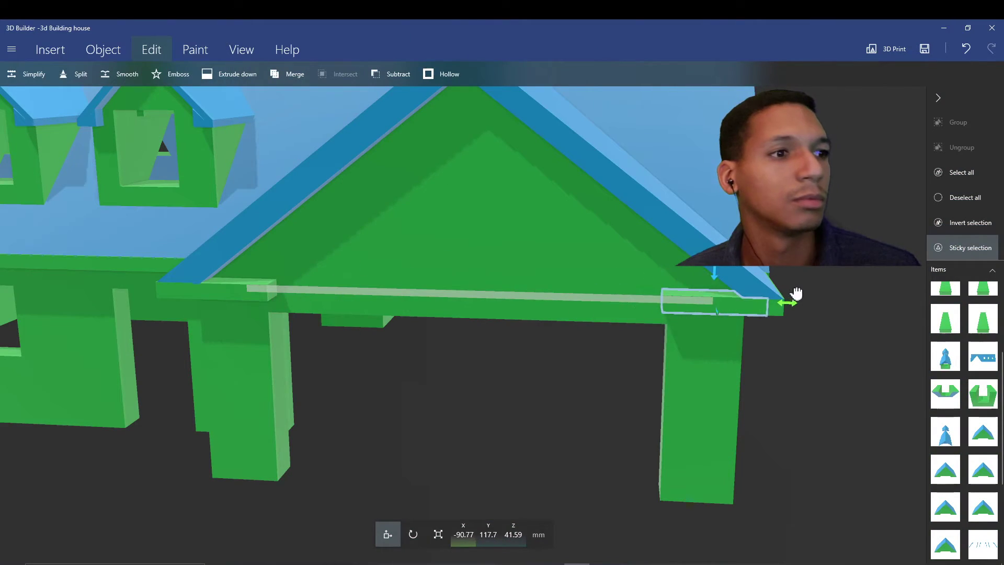
left_click(676, 306)
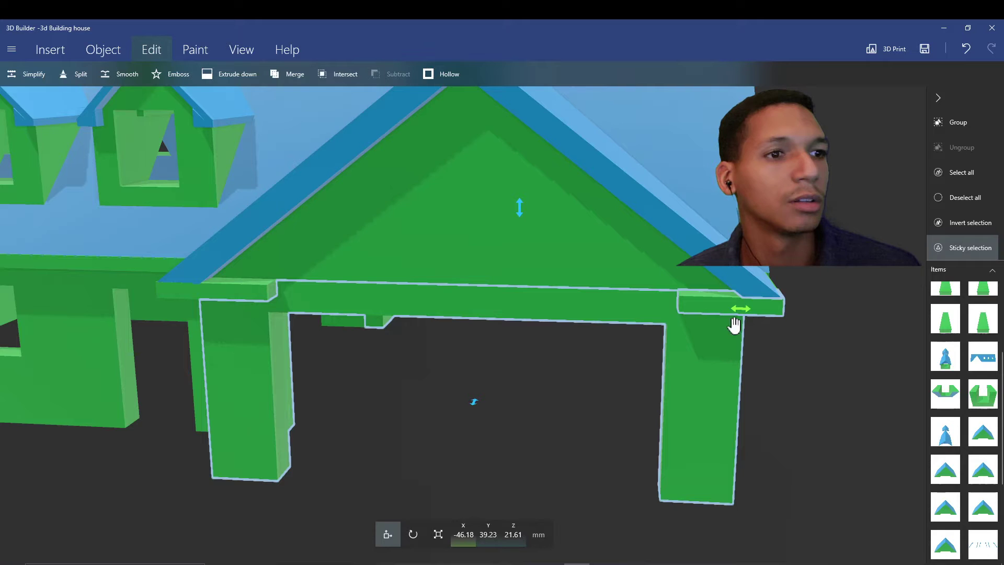
left_click(965, 197)
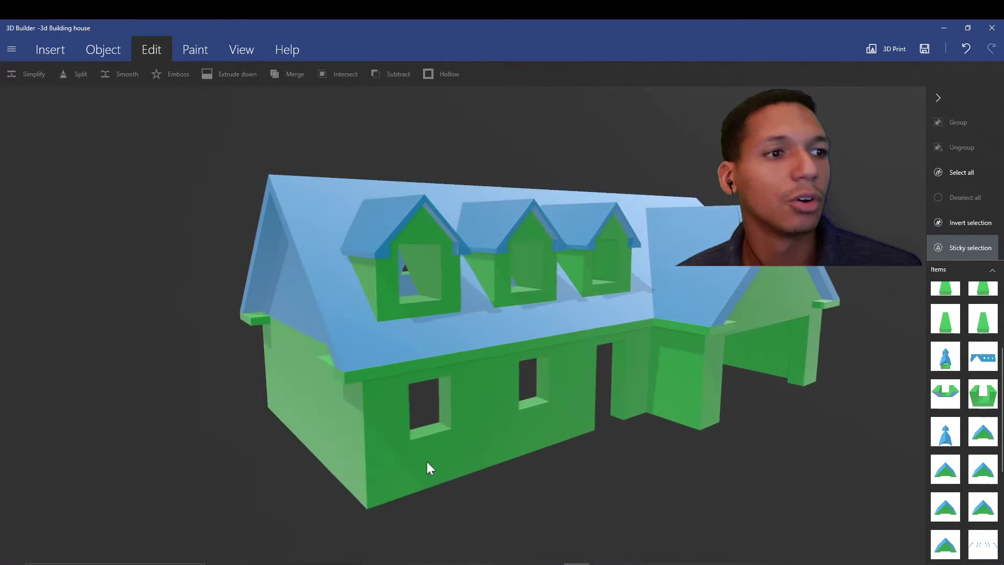
left_click_drag(406, 457, 503, 310)
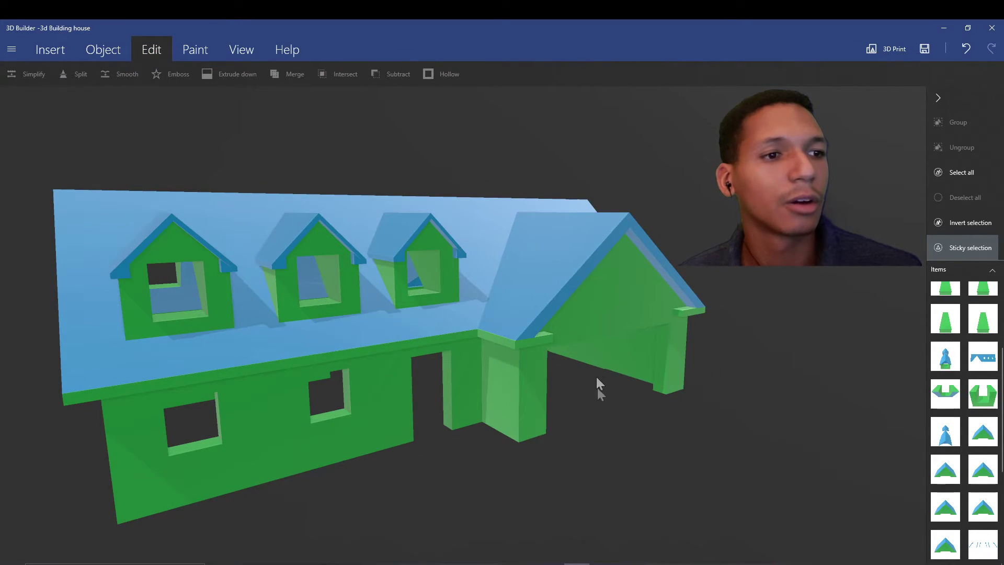
mouse_move(597, 378)
left_mouse_down()
mouse_move(495, 432)
mouse_move(437, 313)
left_mouse_up()
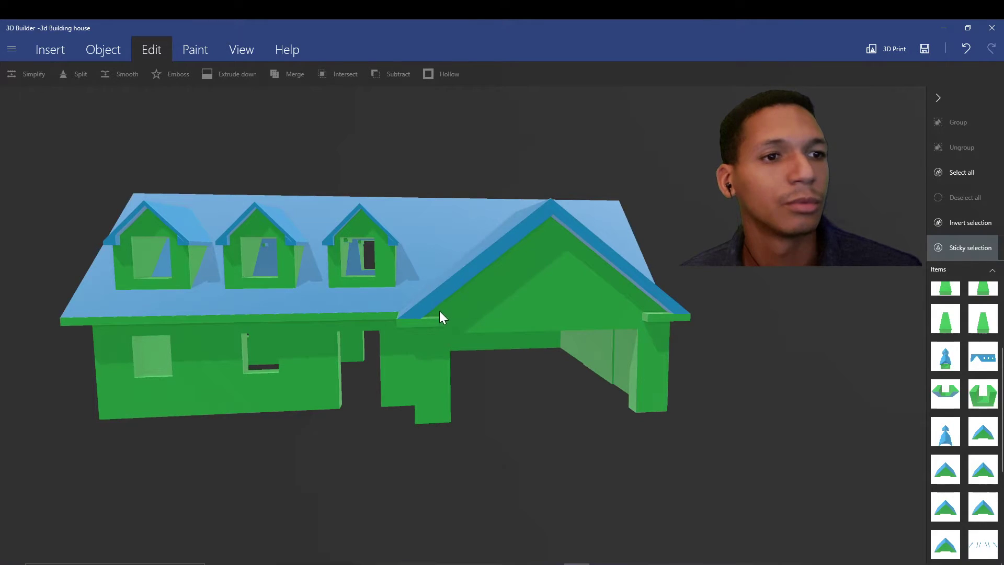
mouse_move(3, 515)
left_mouse_down()
mouse_move(303, 484)
mouse_move(378, 505)
left_mouse_up()
scroll(378, 505, "down", 5)
left_click(96, 49)
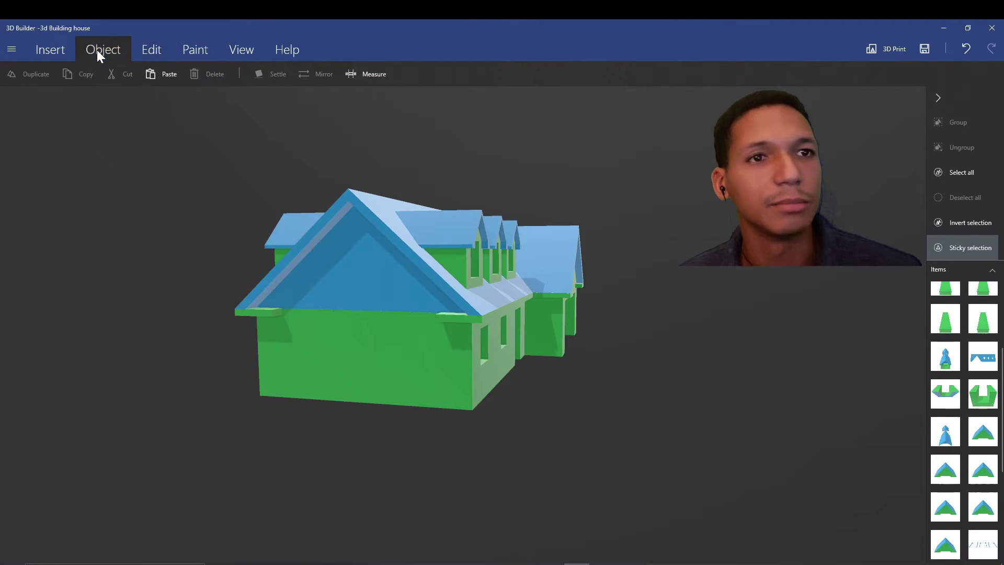
left_click(60, 50)
left_click(394, 74)
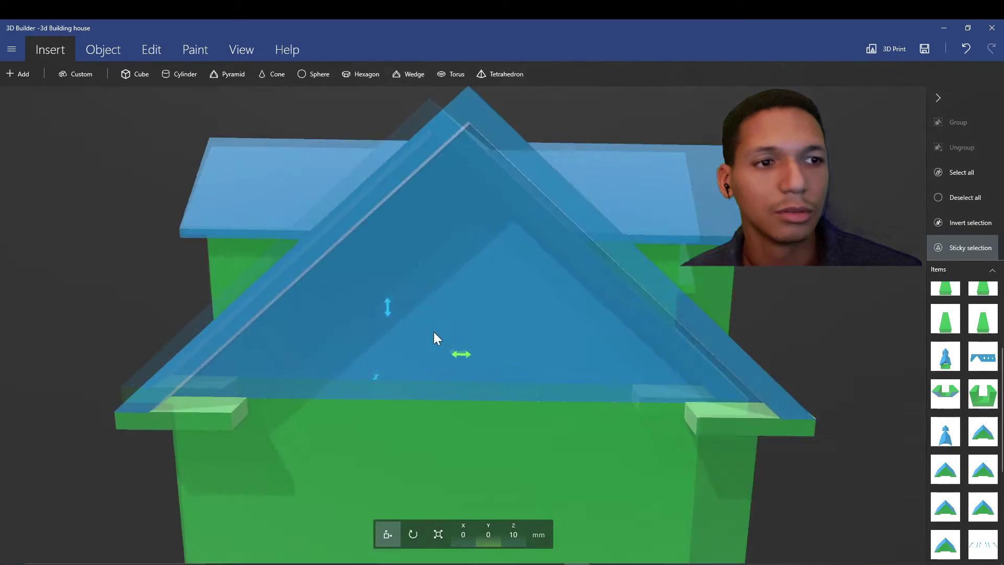
left_click(618, 419)
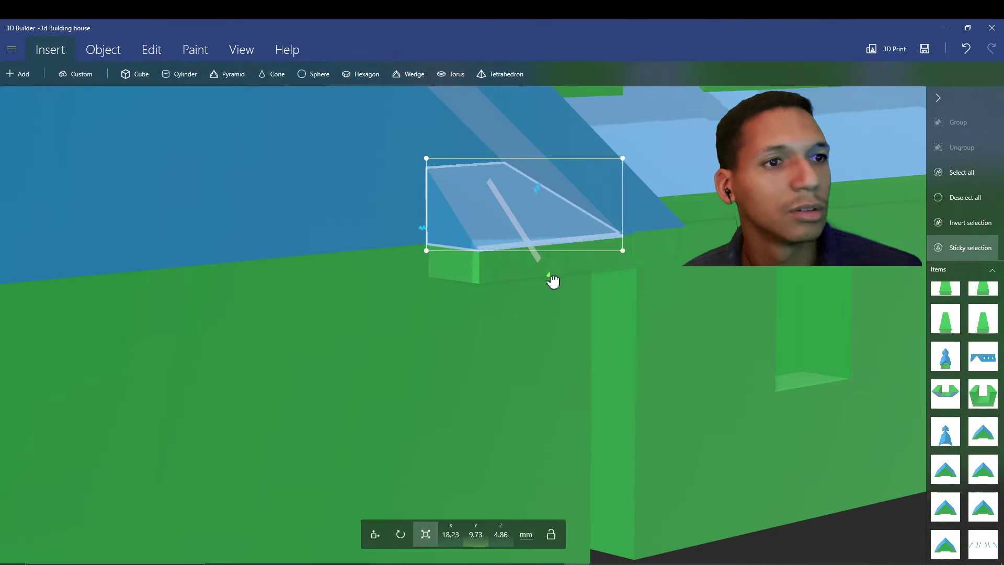
left_click_drag(556, 316, 761, 271)
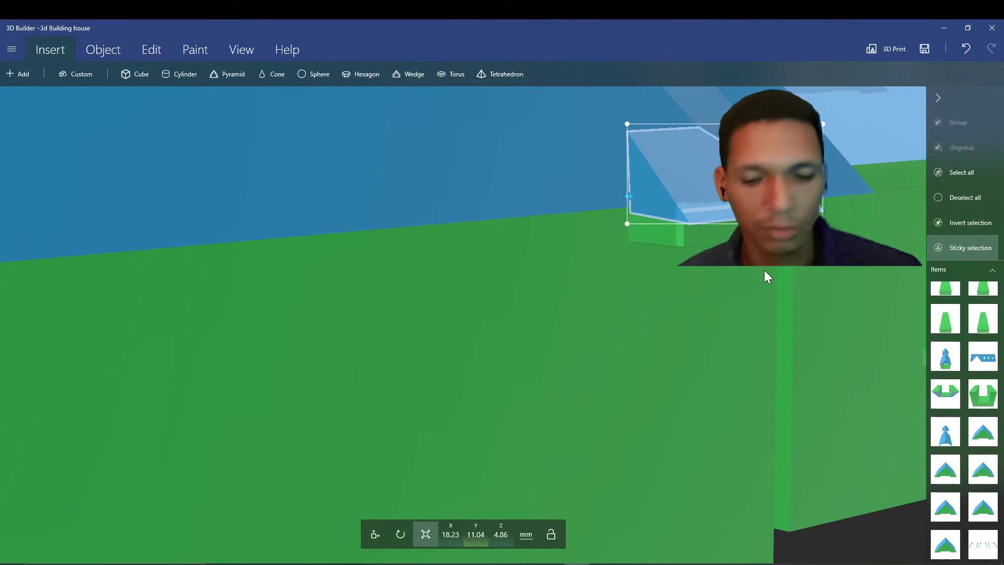
key("Delete")
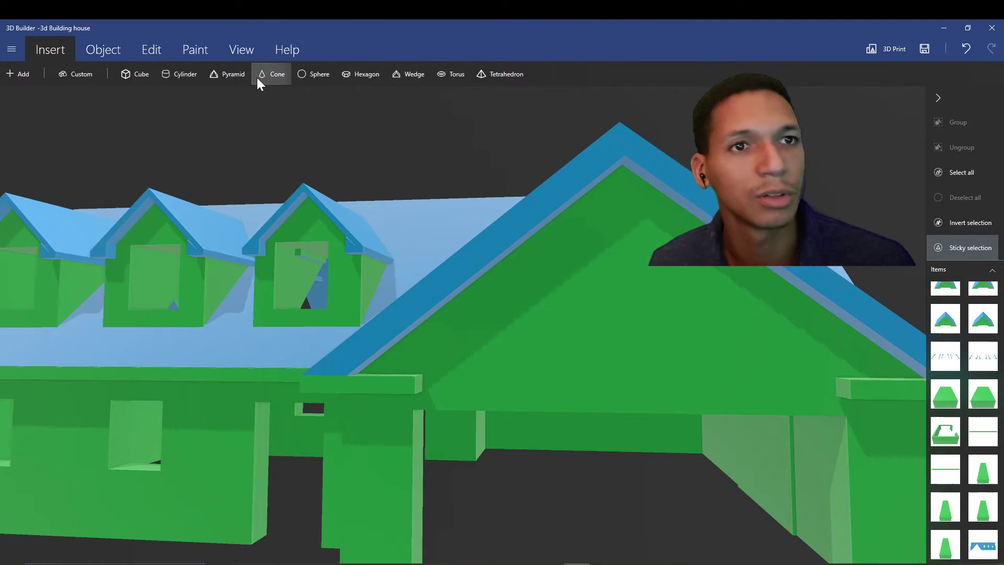
- Insert a pyramid and flatten it into a low roof return at the front gable corner
left_click(207, 80)
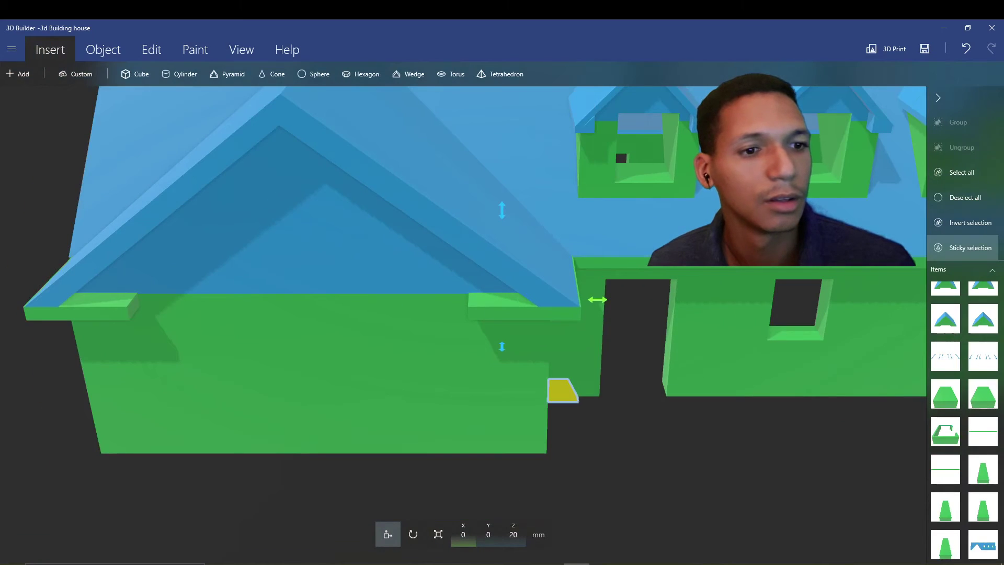
left_click_drag(502, 347, 505, 523)
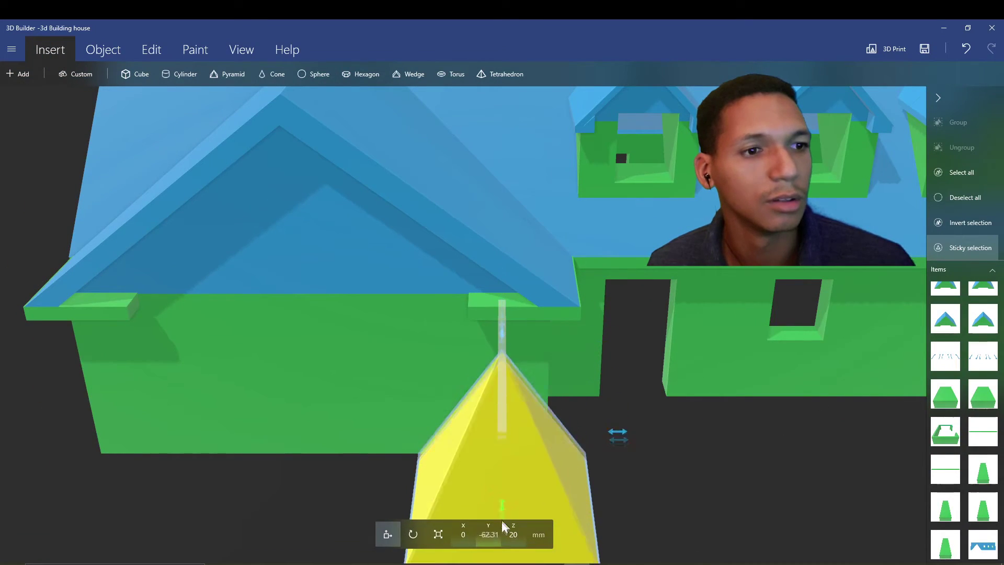
scroll(693, 388, "down", 3)
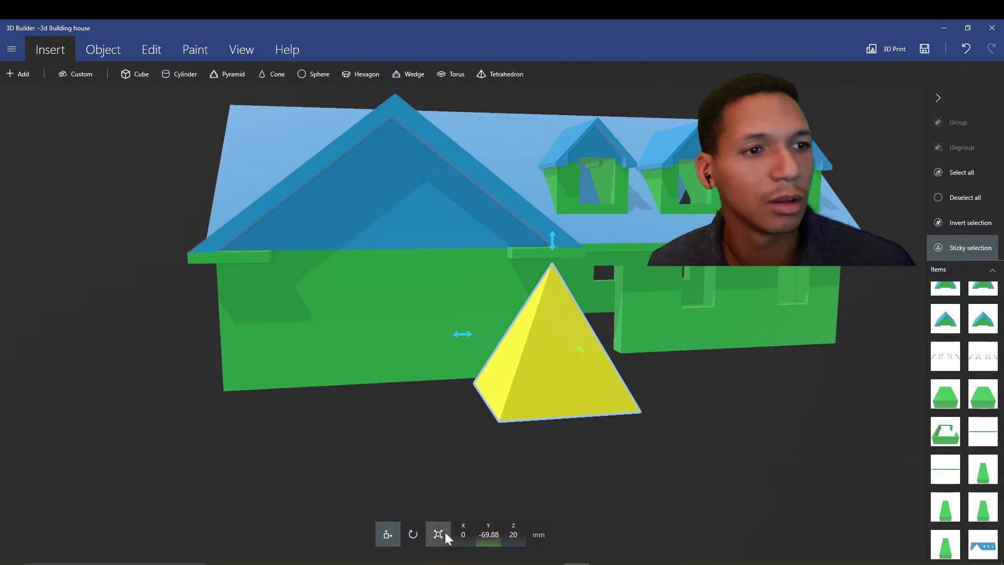
left_click(438, 534)
left_click_drag(553, 259, 552, 345)
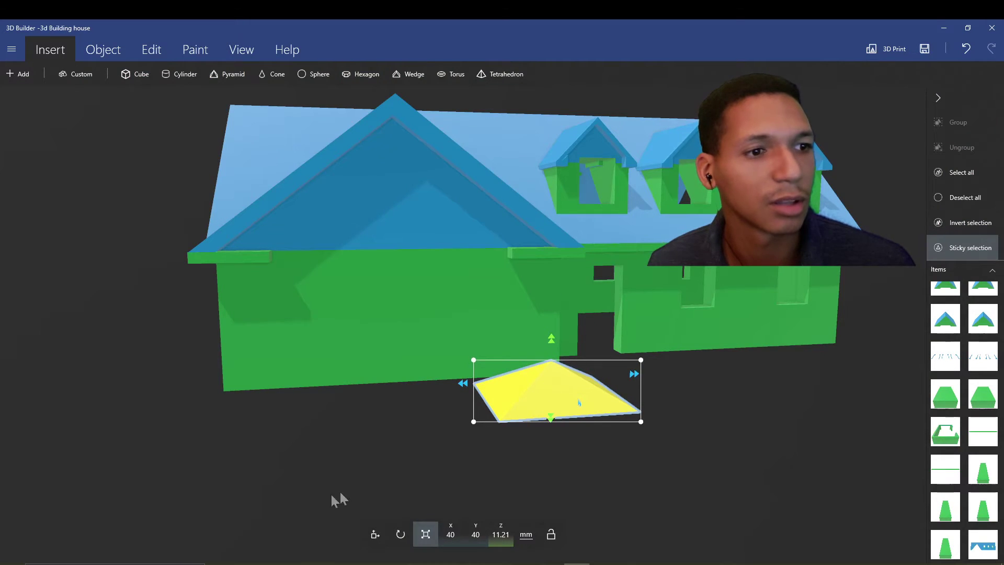
left_click_drag(329, 502, 589, 484)
scroll(694, 200, "up", 5)
scroll(506, 380, "up", 5)
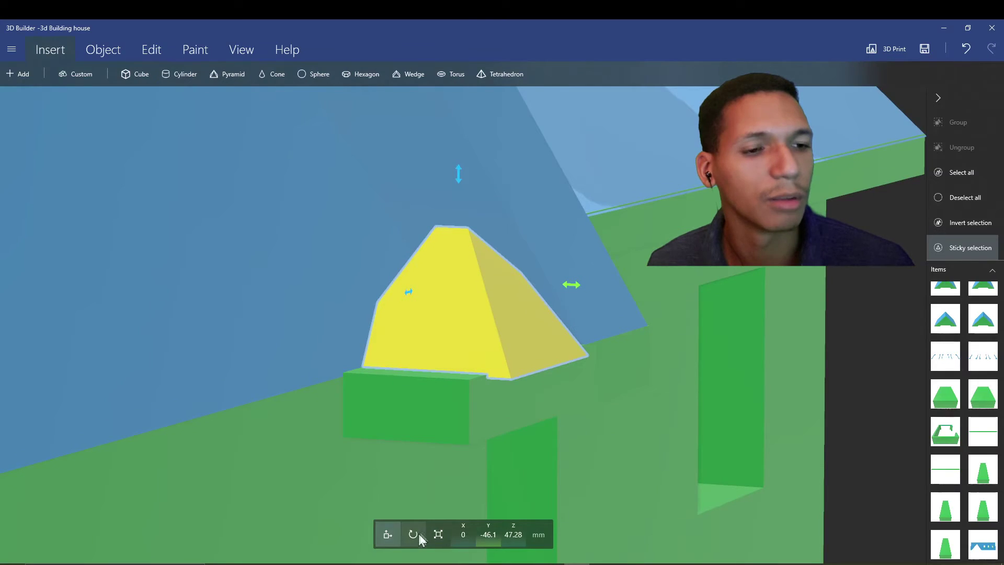
left_click_drag(784, 377, 446, 355)
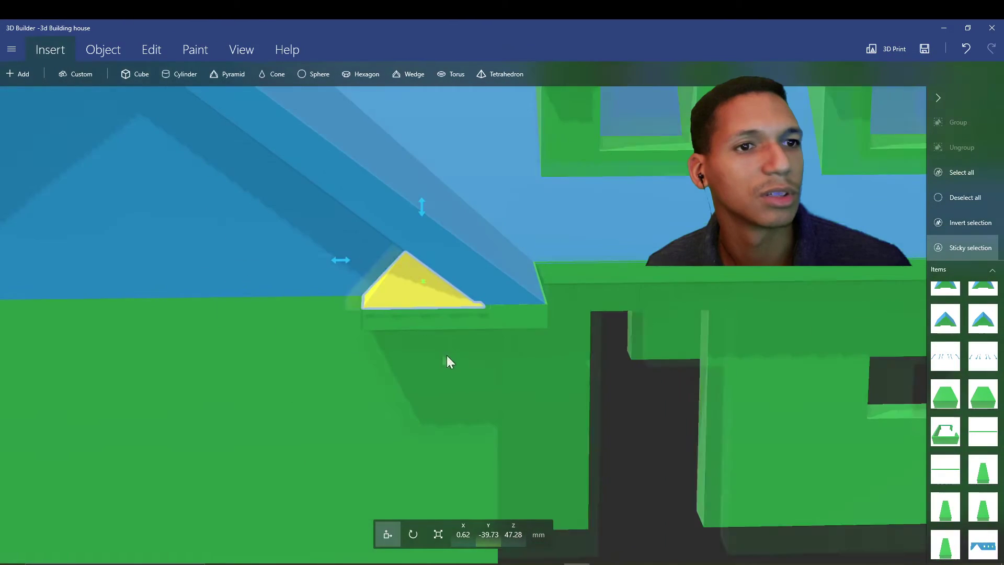
scroll(447, 361, "down", 5)
mouse_move(444, 376)
left_mouse_down()
mouse_move(820, 380)
mouse_move(452, 388)
left_mouse_up()
scroll(823, 382, "down", 3)
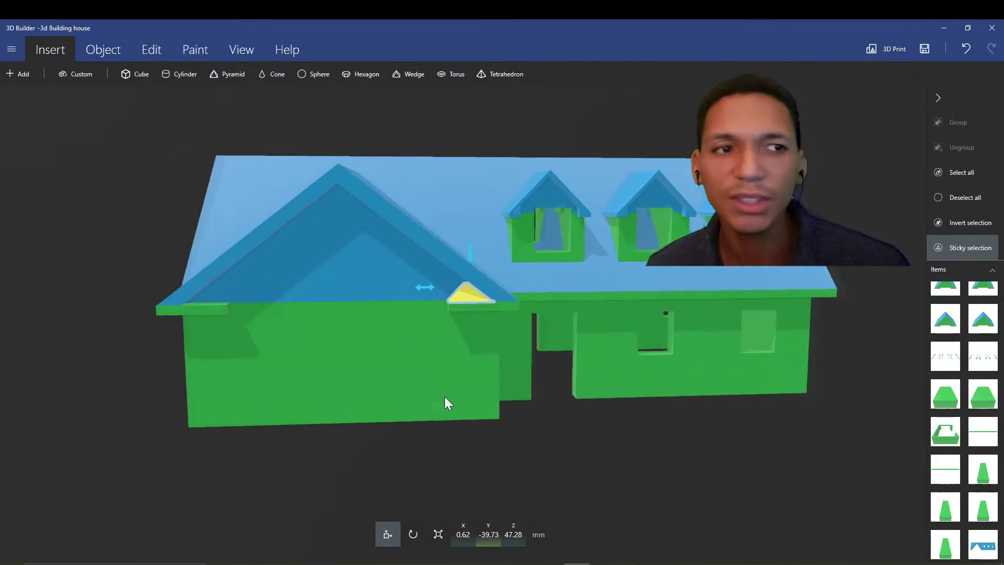
scroll(449, 381, "up", 1)
scroll(442, 283, "up", 3)
scroll(441, 282, "up", 2)
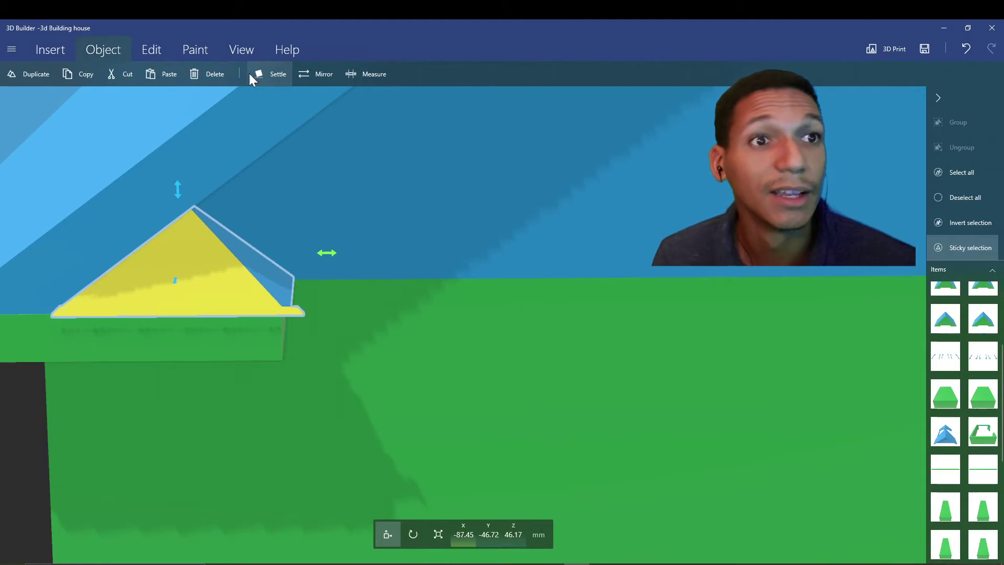
- Mirror the pyramid to fit its corner, group it with the second return, and duplicate the pair
left_click(318, 74)
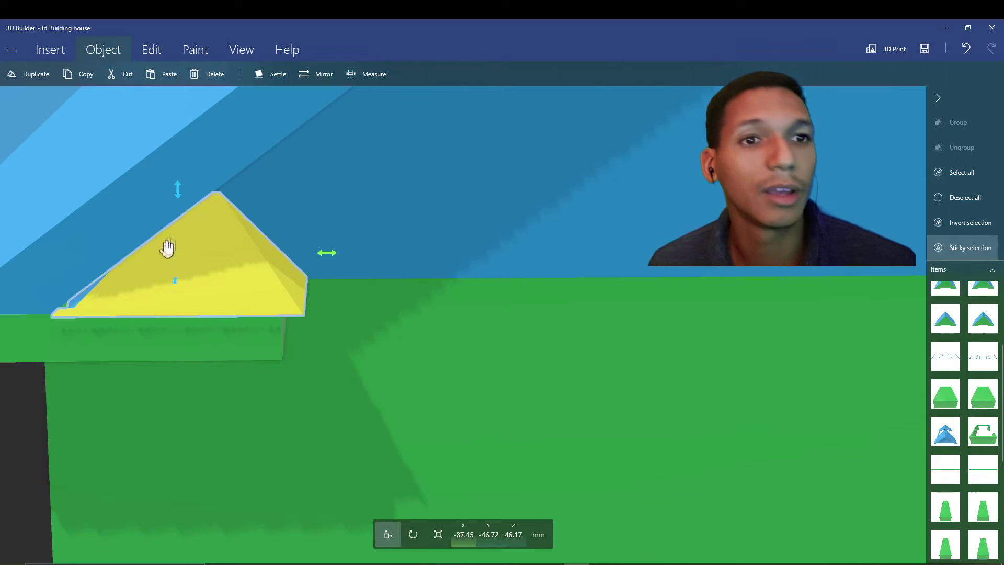
left_click(254, 272)
scroll(249, 267, "down", 2)
scroll(248, 268, "down", 2)
scroll(173, 338, "down", 1)
scroll(217, 381, "down", 2)
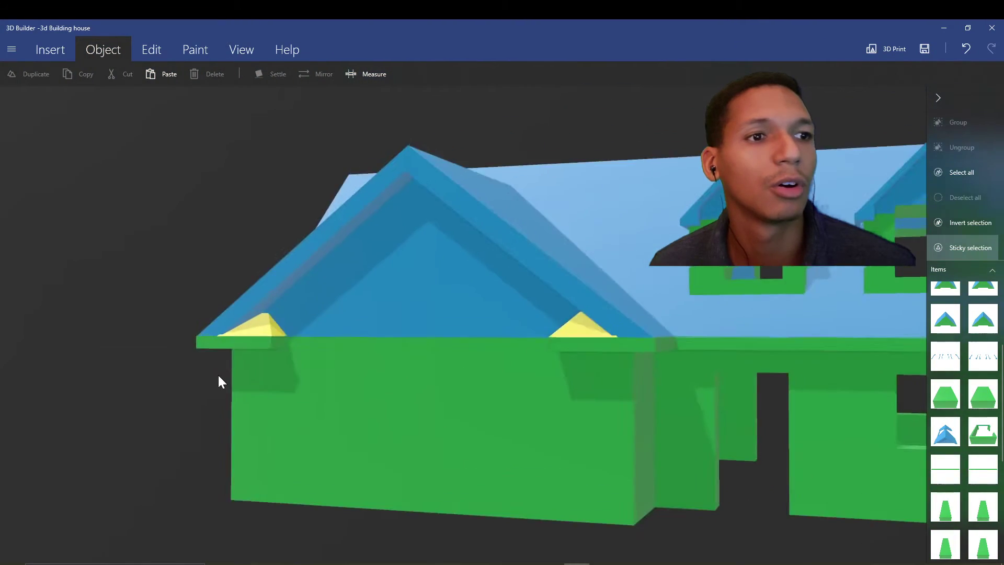
scroll(504, 341, "down", 3)
scroll(502, 368, "up", 1)
scroll(472, 344, "up", 3)
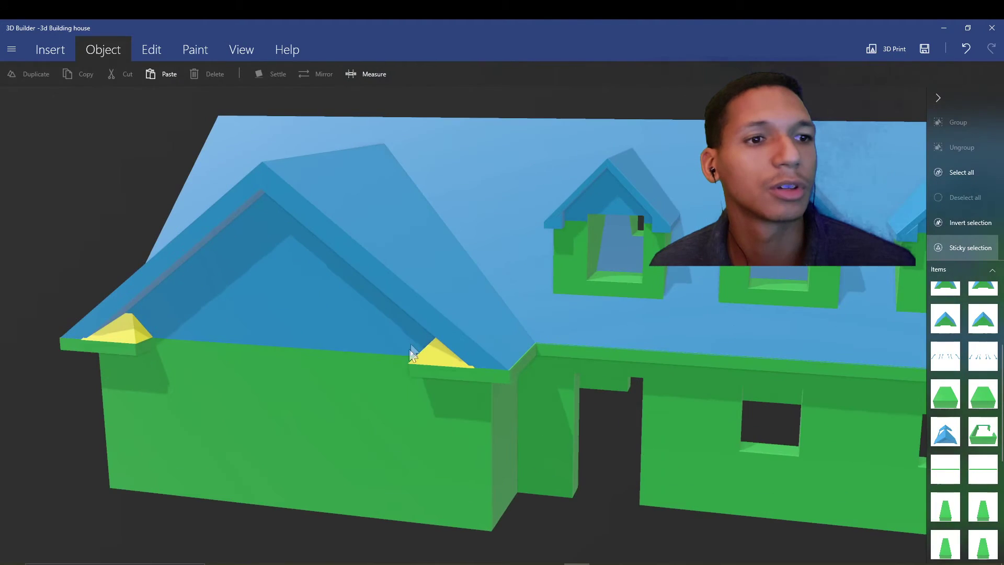
left_click(433, 357)
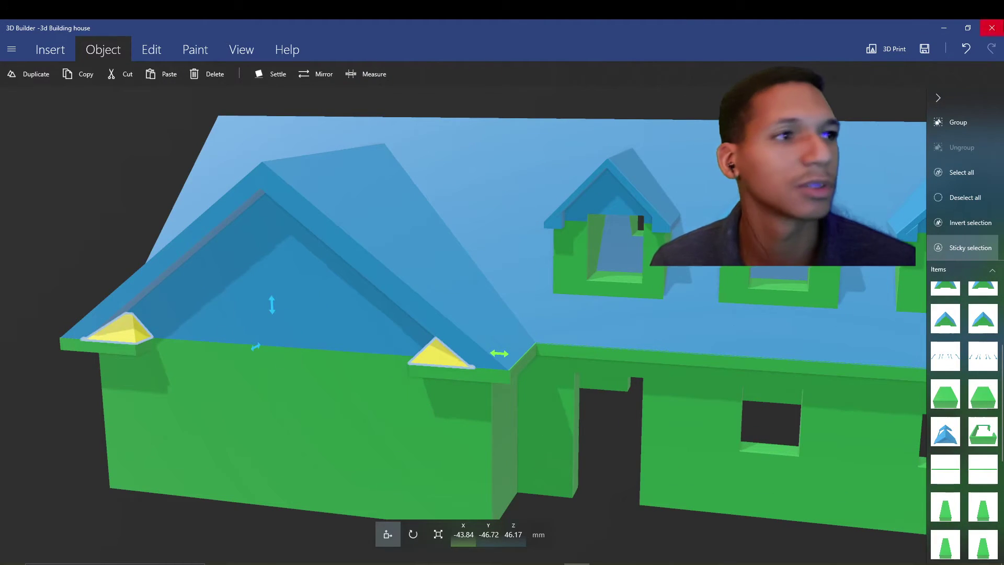
left_click(955, 121)
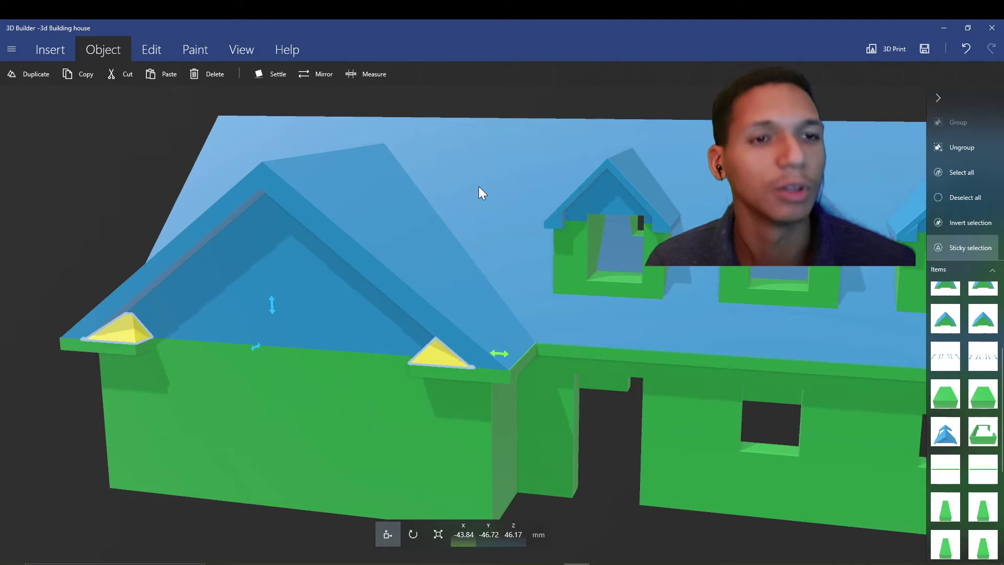
key("ctrl+d")
- Move the copied return pair onto the house, rotate it to yaw -180, and seat it in the opposite eave corner
mouse_move(120, 160)
right_mouse_down()
mouse_move(213, 201)
mouse_move(399, 197)
mouse_move(349, 317)
mouse_move(646, 283)
mouse_move(504, 336)
right_mouse_up()
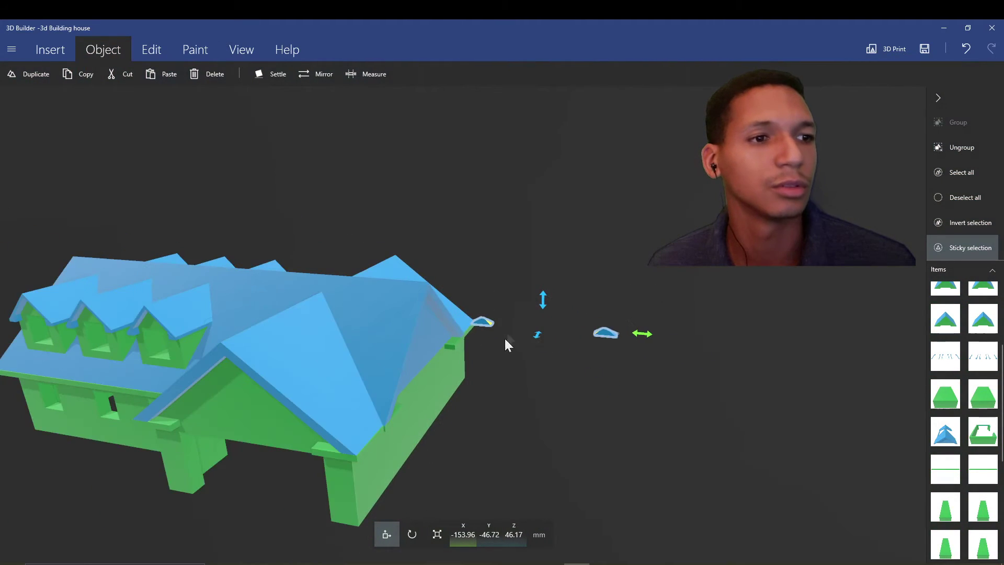
mouse_move(614, 502)
right_mouse_down()
mouse_move(627, 484)
mouse_move(618, 481)
right_mouse_up()
left_click_drag(602, 490, 361, 481)
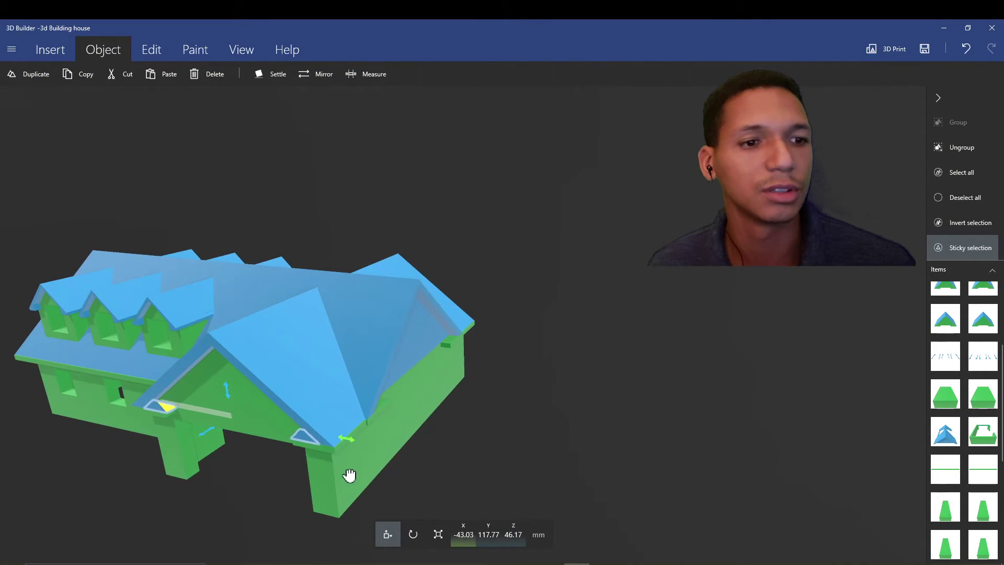
left_click(413, 535)
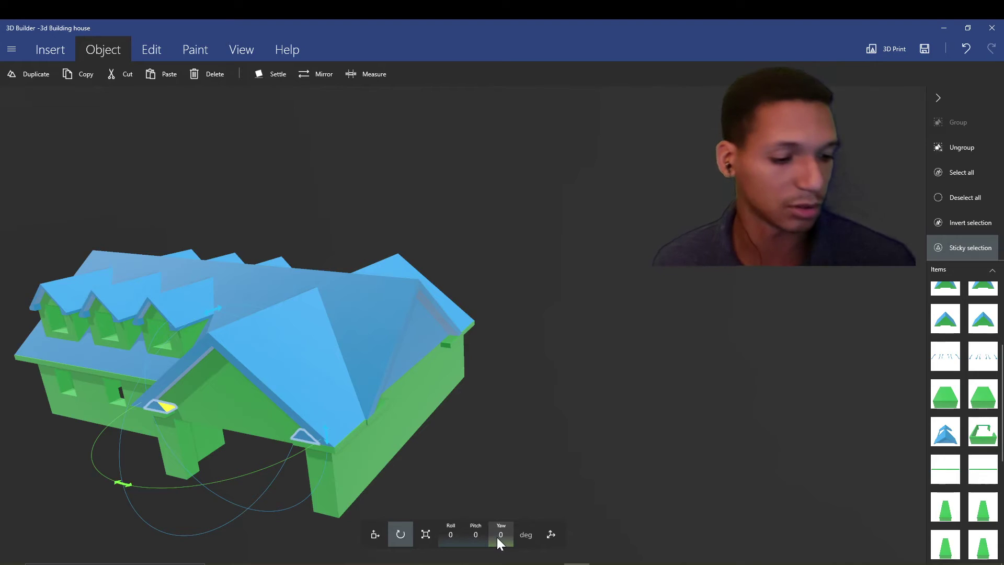
left_click(496, 534)
type("-180")
key("Return")
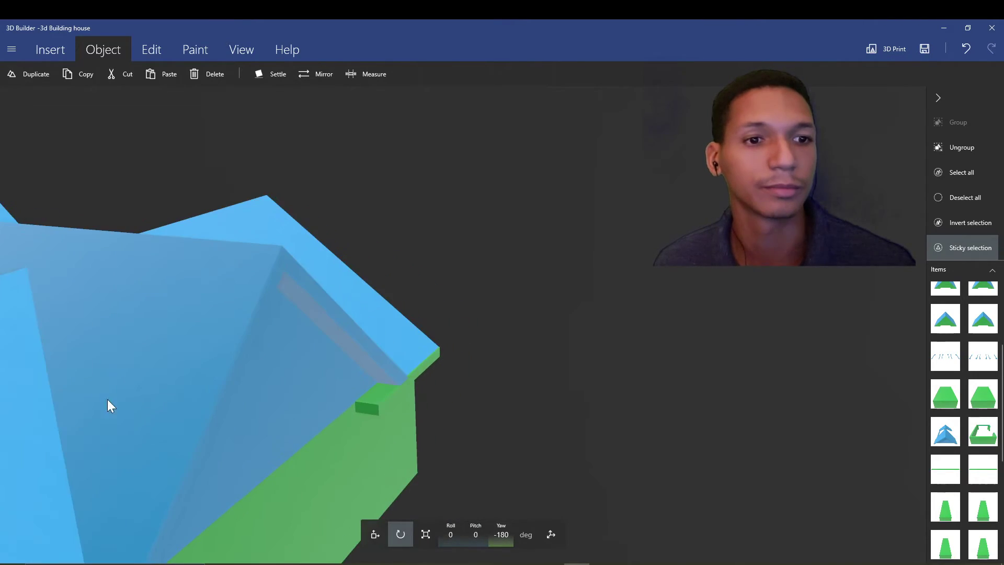
scroll(107, 403, "up", 5)
right_click_drag(700, 175, 533, 172)
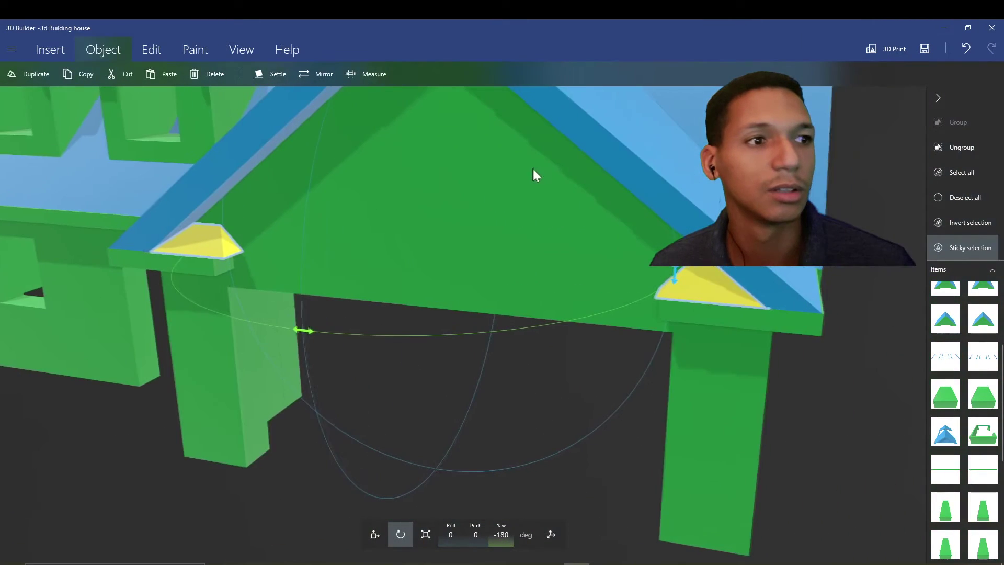
left_click(374, 534)
left_click_drag(449, 438, 395, 399)
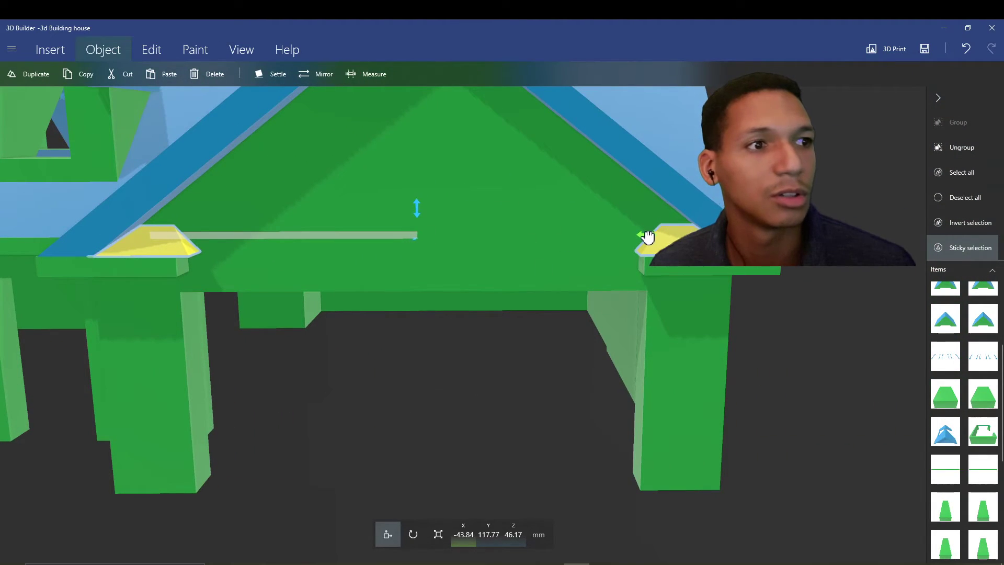
scroll(437, 305, "down", 5)
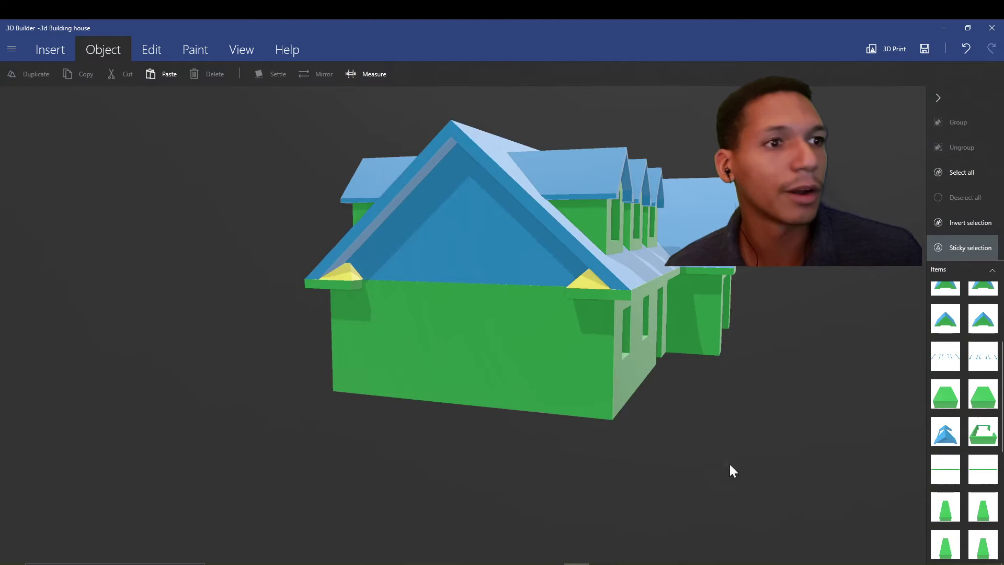
left_click_drag(729, 470, 579, 486)
scroll(664, 449, "down", 3)
left_click_drag(664, 449, 504, 478)
scroll(475, 360, "up", 5)
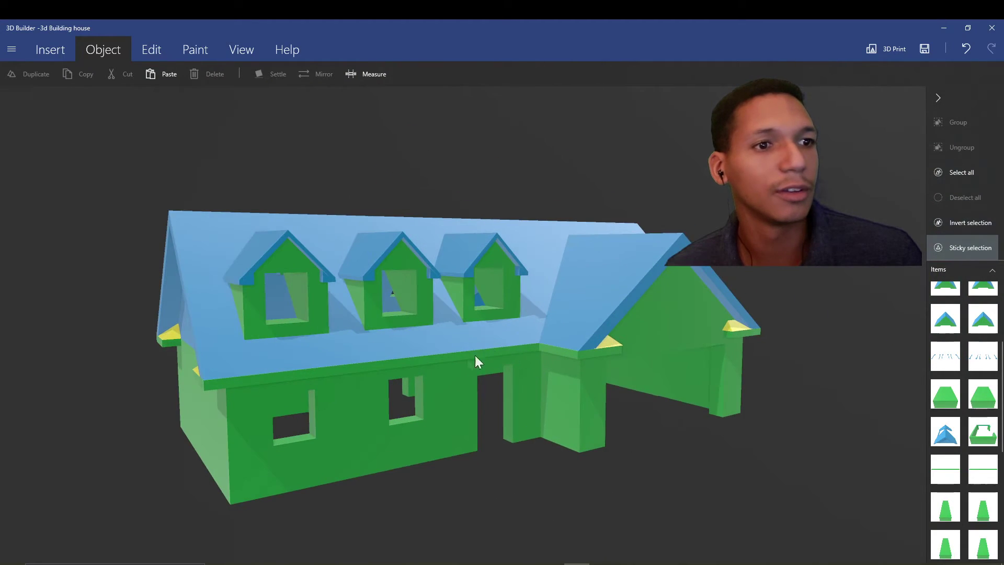
mouse_move(686, 525)
left_mouse_down()
mouse_move(748, 518)
mouse_move(651, 533)
mouse_move(746, 533)
mouse_move(547, 455)
mouse_move(431, 442)
mouse_move(519, 447)
left_mouse_up()
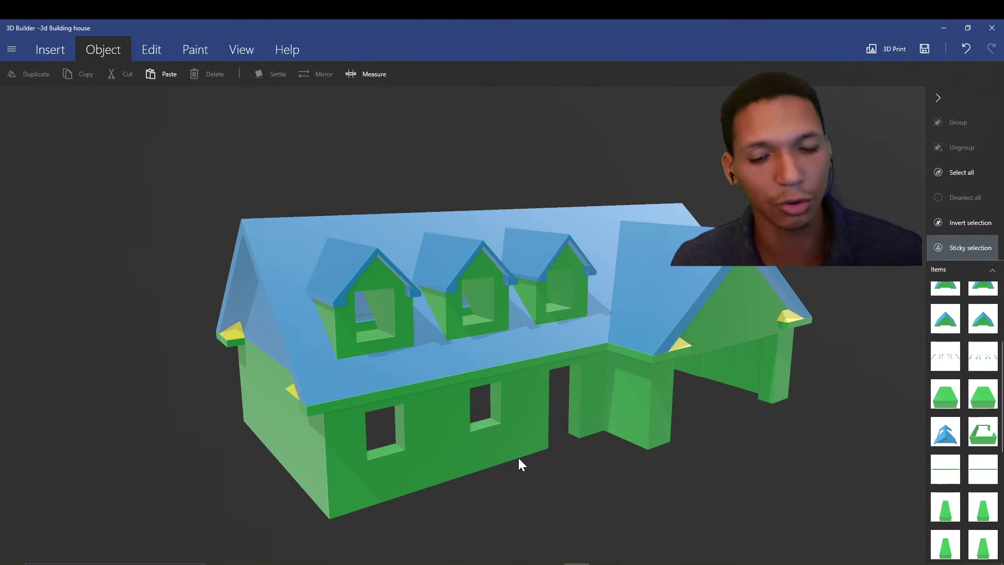
key("ctrl+a")
- Paint the whole house solid gray with the Color tool, then clear the selection
left_click(205, 52)
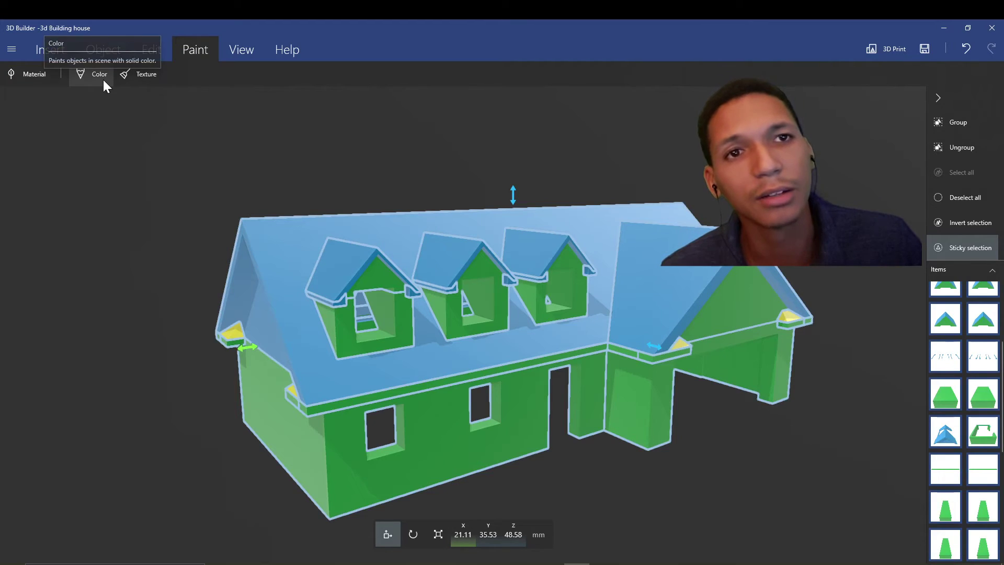
left_click(83, 77)
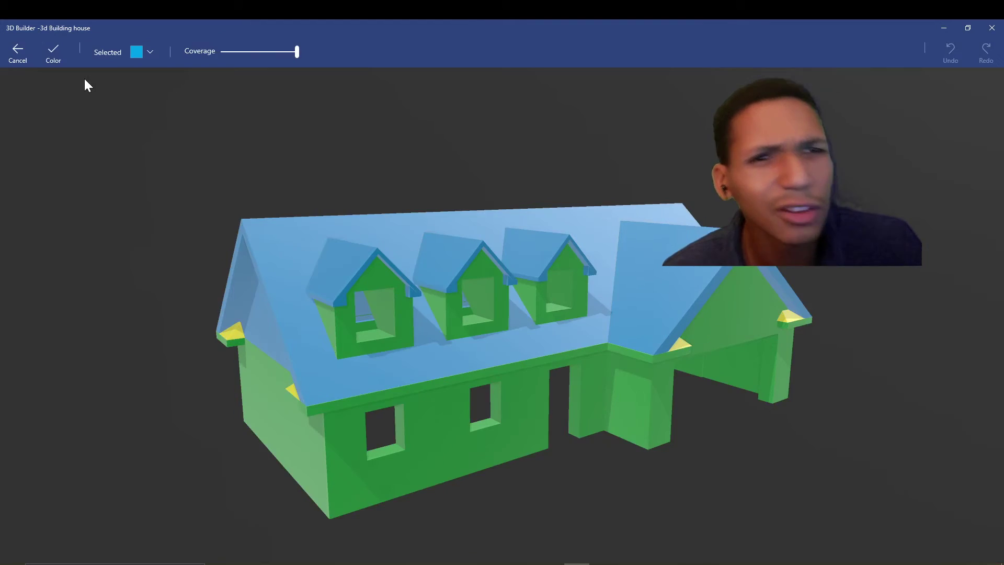
left_click(148, 49)
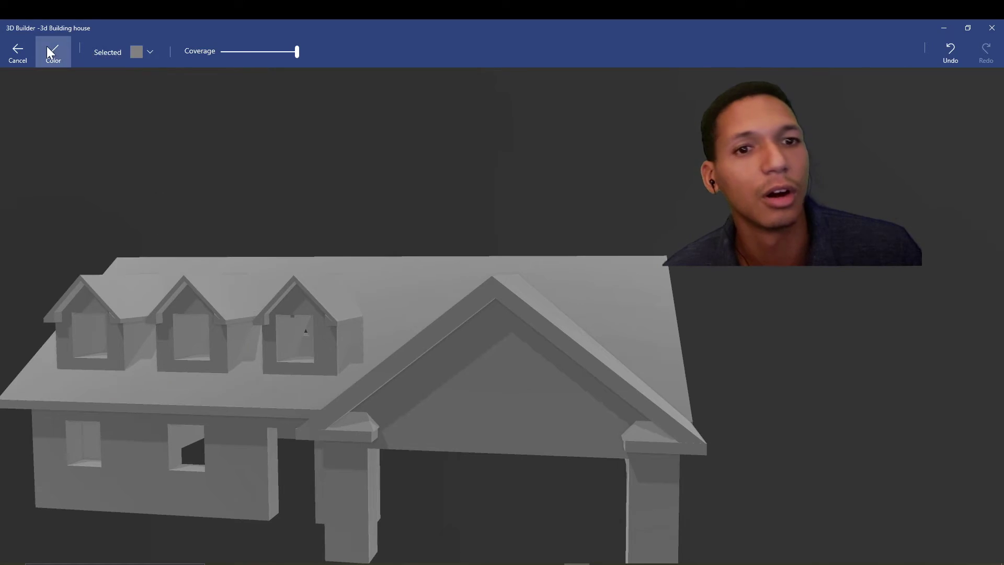
left_click(49, 51)
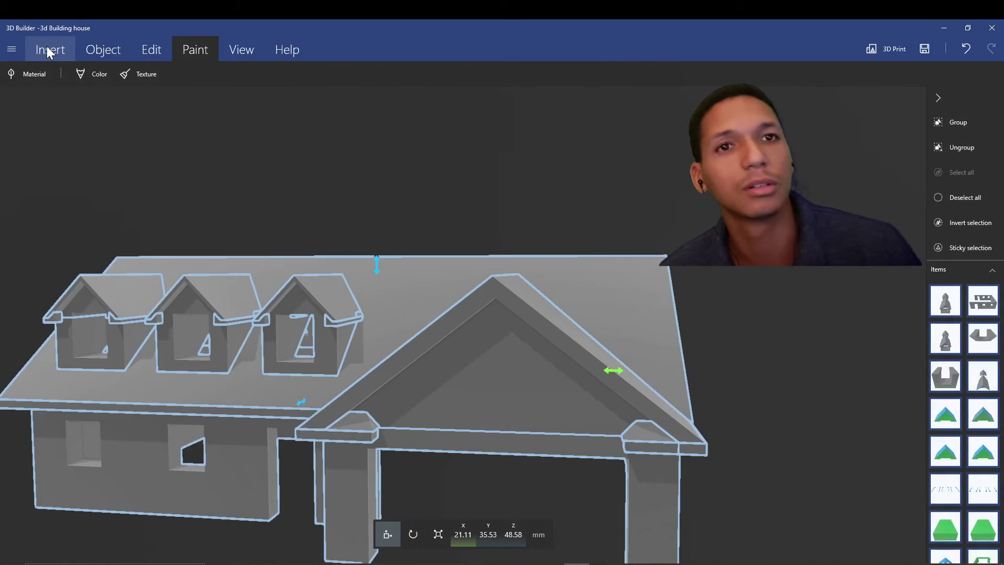
left_click(987, 206)
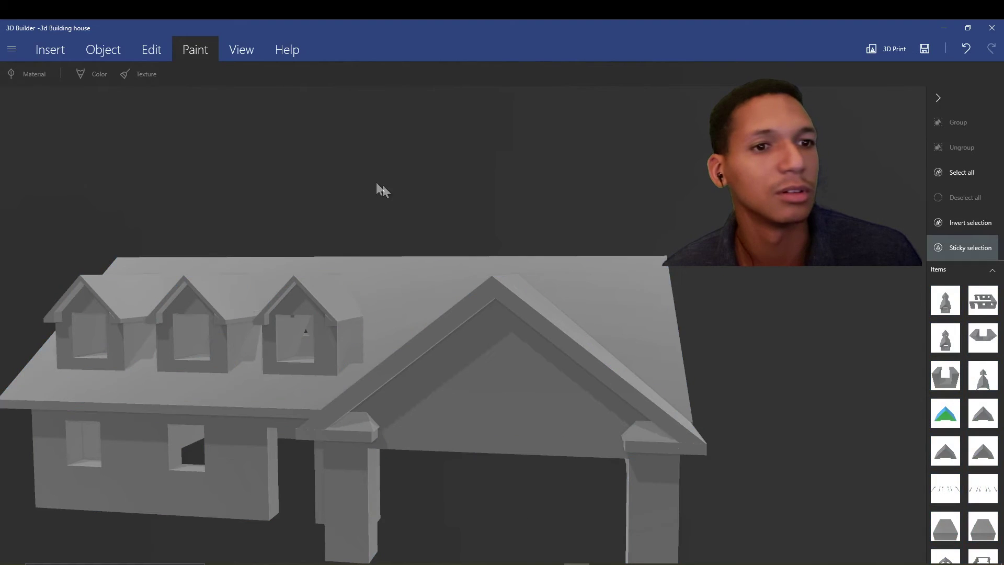
mouse_move(377, 187)
left_mouse_down()
mouse_move(534, 168)
mouse_move(643, 124)
mouse_move(506, 163)
mouse_move(695, 175)
mouse_move(464, 188)
mouse_move(473, 212)
left_mouse_up()
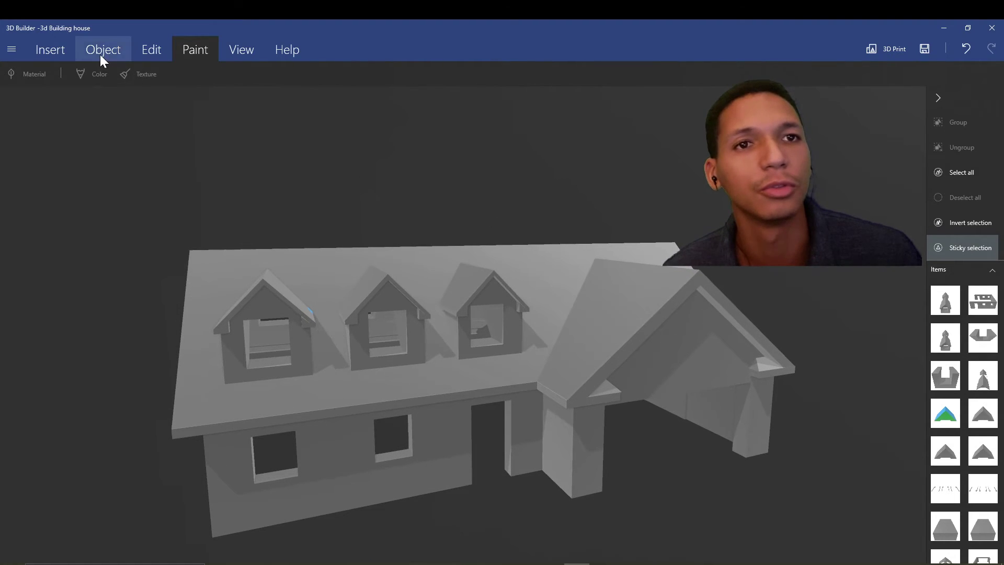
left_click(99, 74)
- Orbit around the gray house and garage, previewing black paint without applying it
mouse_move(690, 455)
left_mouse_down()
mouse_move(249, 457)
mouse_move(860, 330)
mouse_move(535, 273)
mouse_move(484, 252)
mouse_move(691, 259)
mouse_move(446, 398)
left_mouse_up()
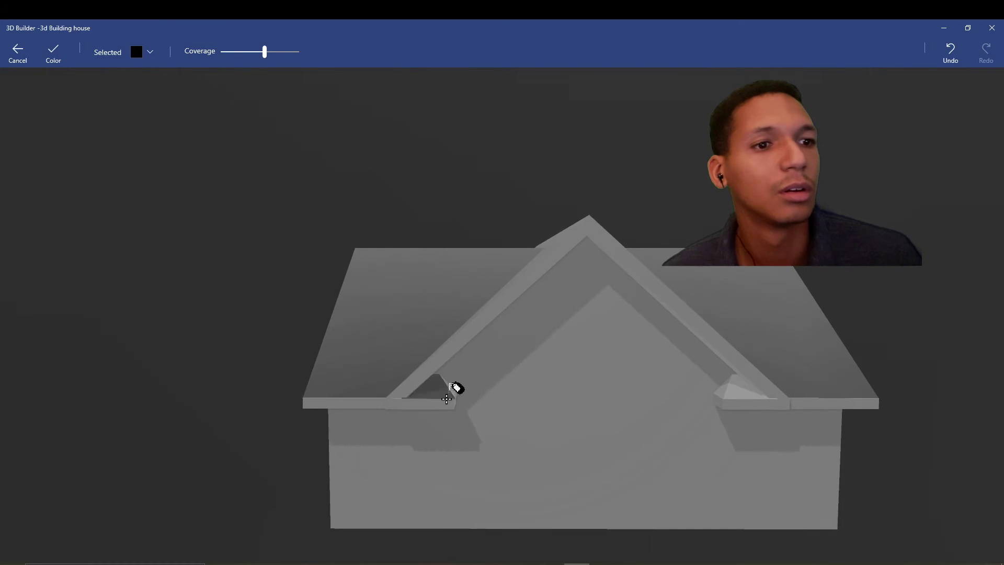
mouse_move(510, 390)
right_mouse_down()
mouse_move(909, 376)
mouse_move(180, 349)
right_mouse_up()
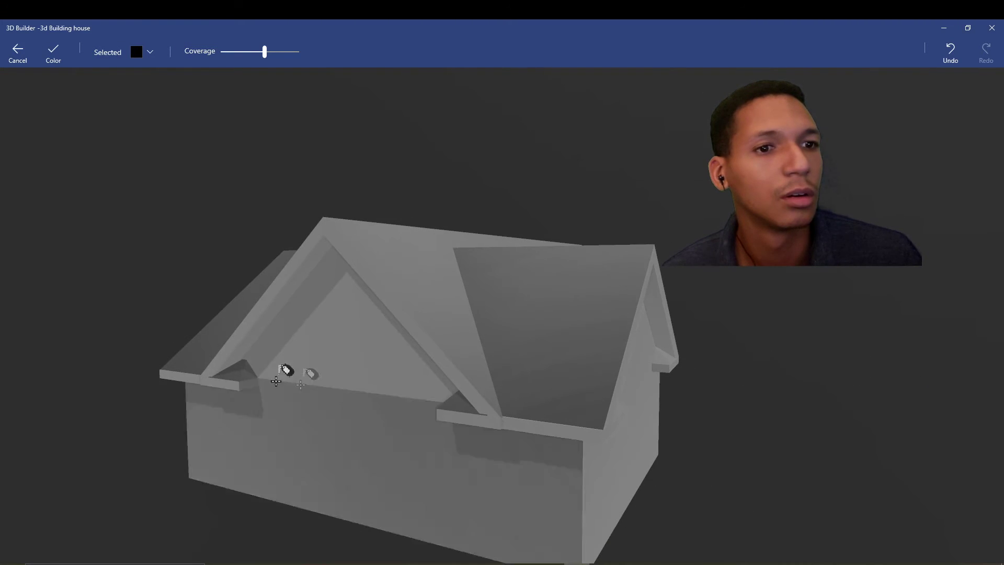
mouse_move(288, 369)
right_mouse_down()
mouse_move(568, 392)
mouse_move(112, 425)
mouse_move(303, 462)
right_mouse_up()
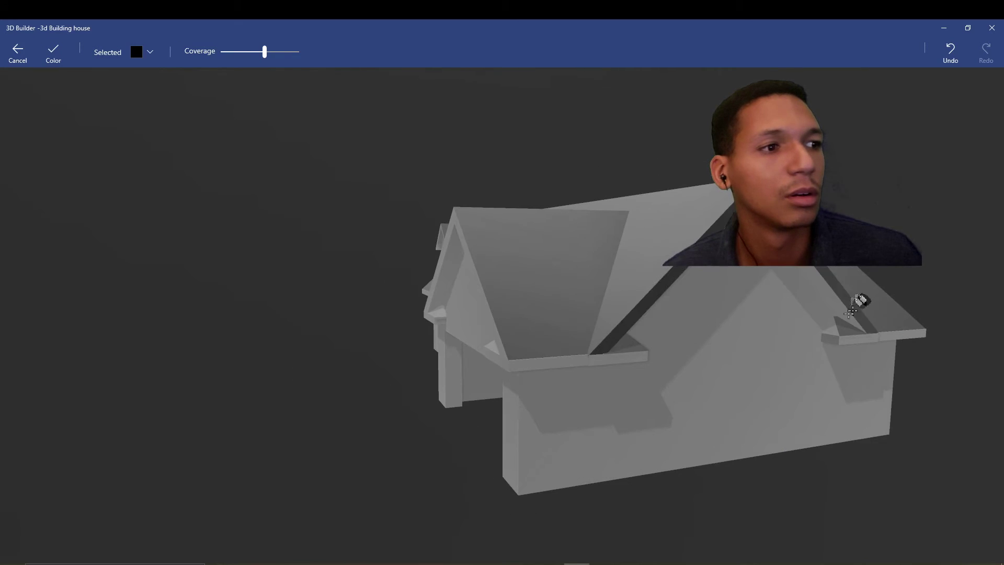
mouse_move(196, 409)
right_mouse_down()
mouse_move(643, 419)
mouse_move(423, 462)
mouse_move(485, 363)
right_mouse_up()
left_click(485, 362)
scroll(485, 363, "up", 1)
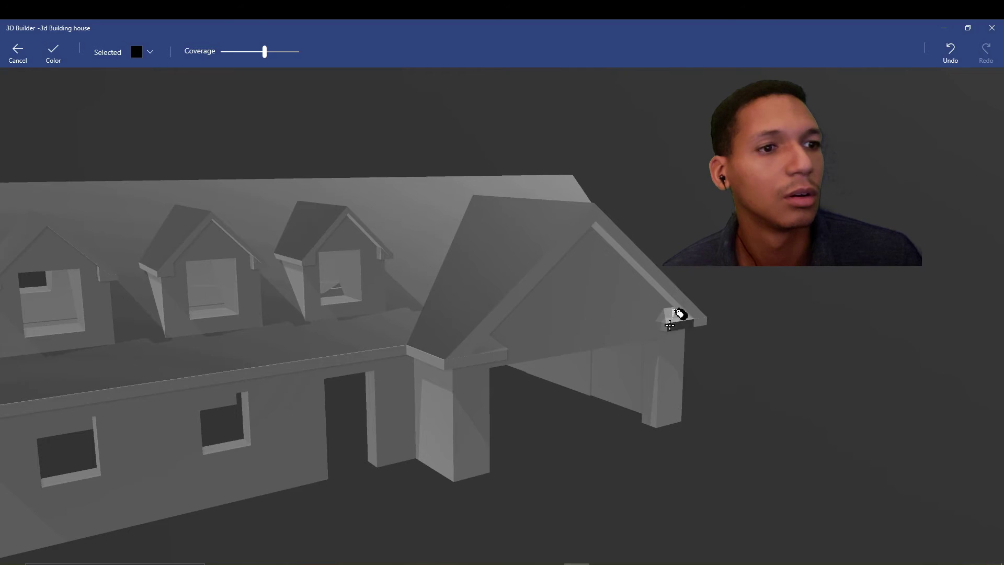
right_click_drag(796, 370, 722, 336)
scroll(854, 354, "up", 3)
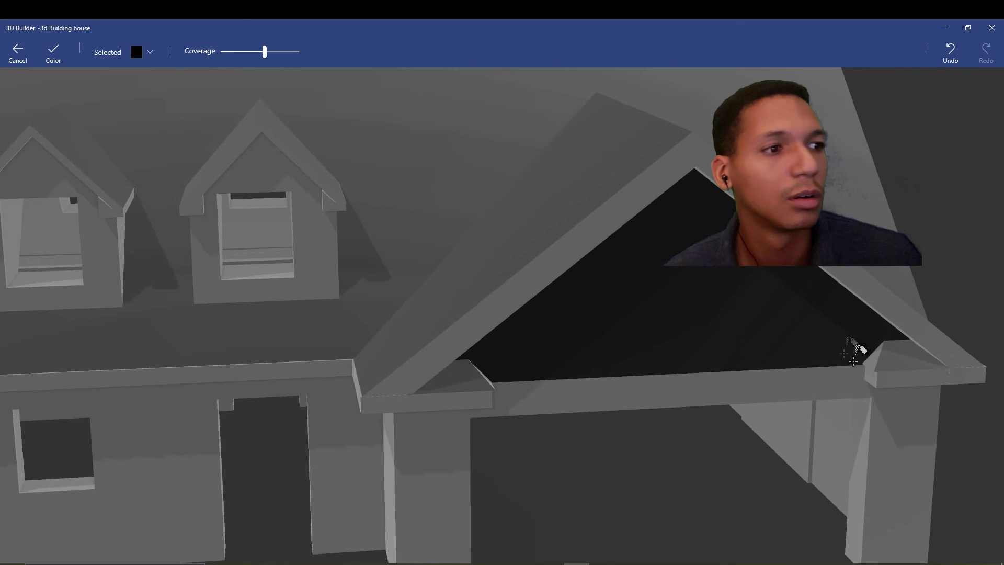
right_click_drag(939, 270, 329, 369)
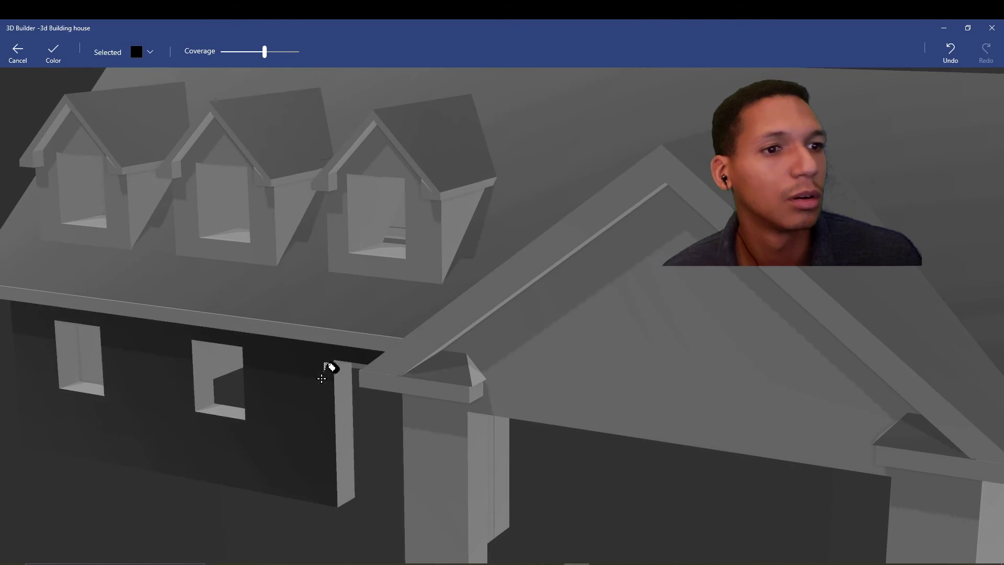
scroll(152, 486, "down", 5)
right_click_drag(152, 486, 309, 433)
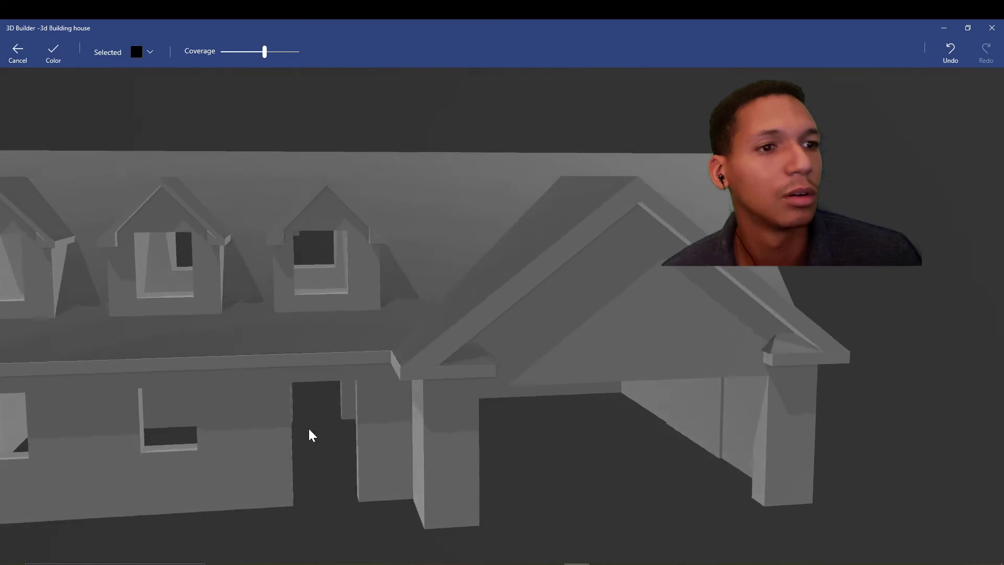
scroll(350, 430, "up", 3)
scroll(482, 392, "up", 2)
scroll(482, 392, "down", 3)
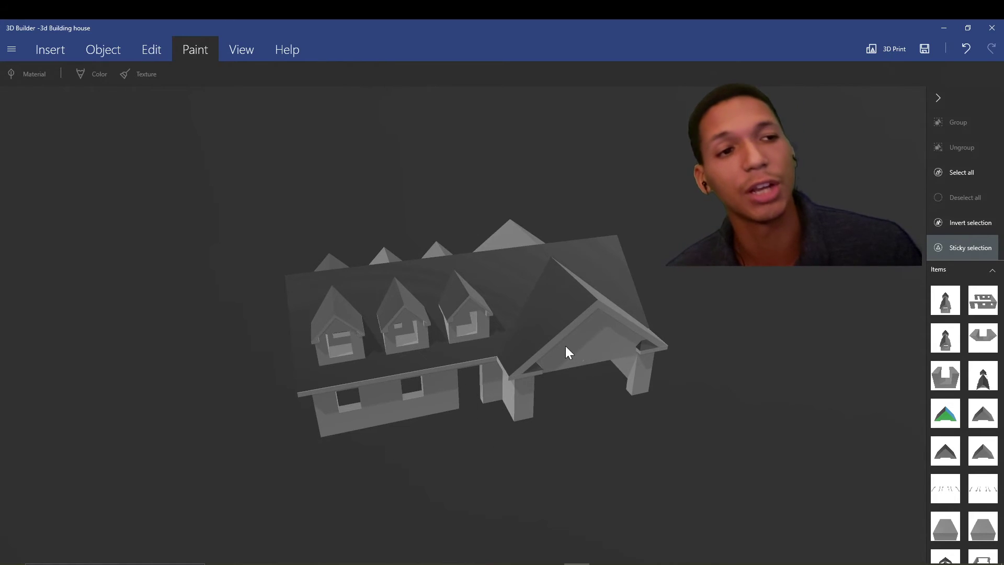
scroll(585, 267, "up", 3)
- Orbit around the gray house to inspect the dormers, front wall and left side
right_click_drag(584, 267, 531, 264)
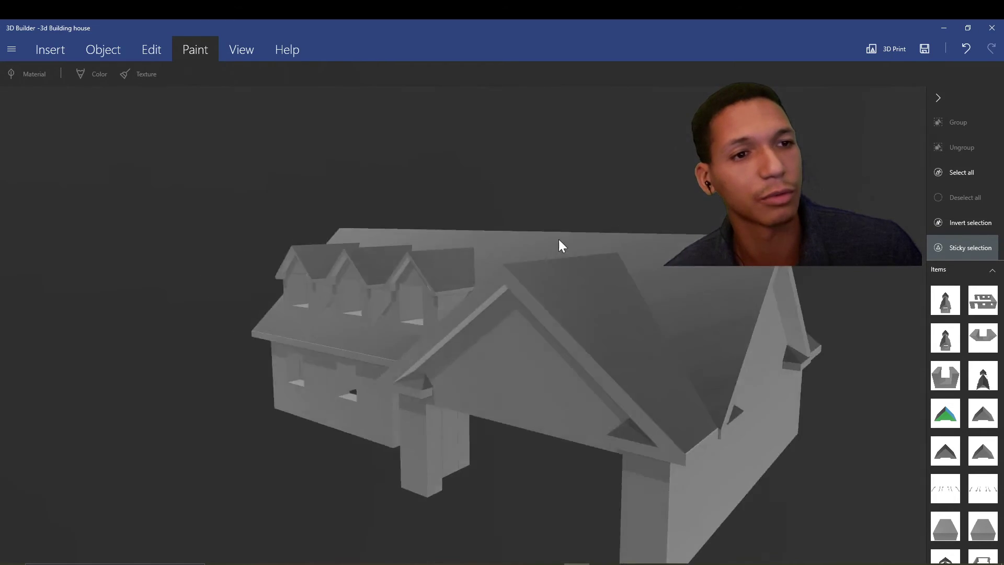
mouse_move(650, 240)
right_mouse_down()
mouse_move(838, 169)
mouse_move(406, 336)
right_mouse_up()
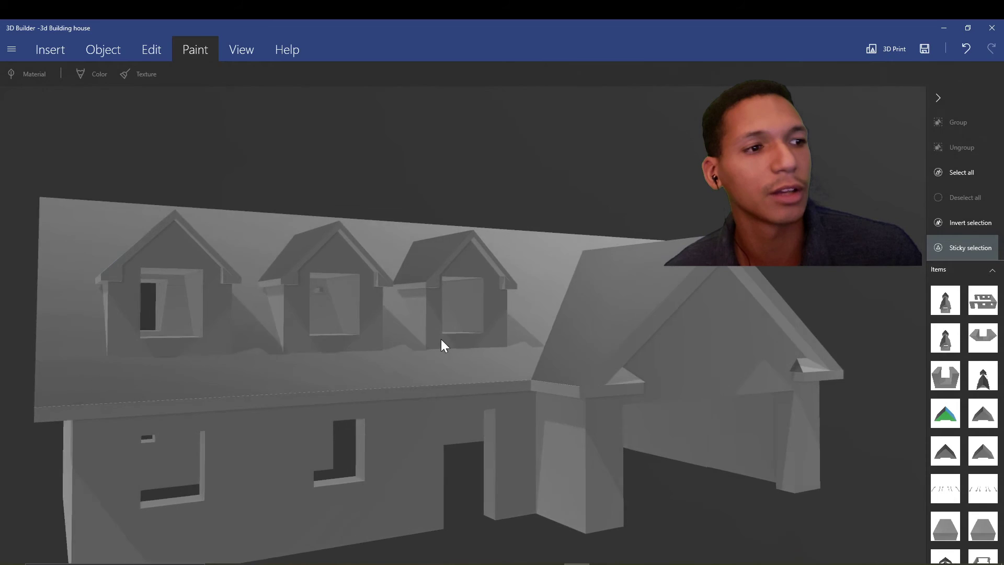
mouse_move(405, 336)
right_mouse_down()
mouse_move(320, 363)
mouse_move(373, 396)
mouse_move(584, 345)
mouse_move(314, 363)
right_mouse_up()
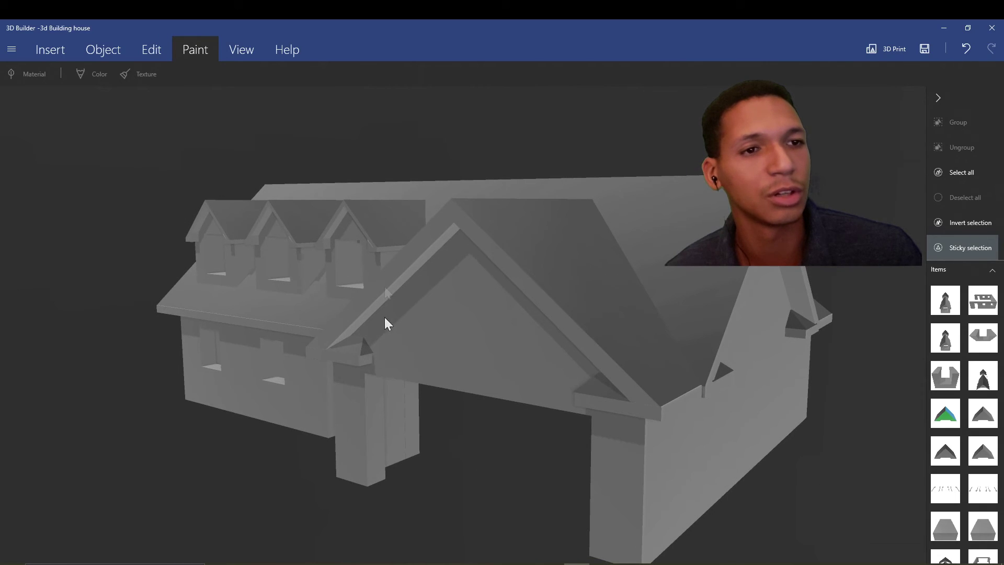
scroll(329, 258, "up", 3)
right_click_drag(330, 257, 430, 209)
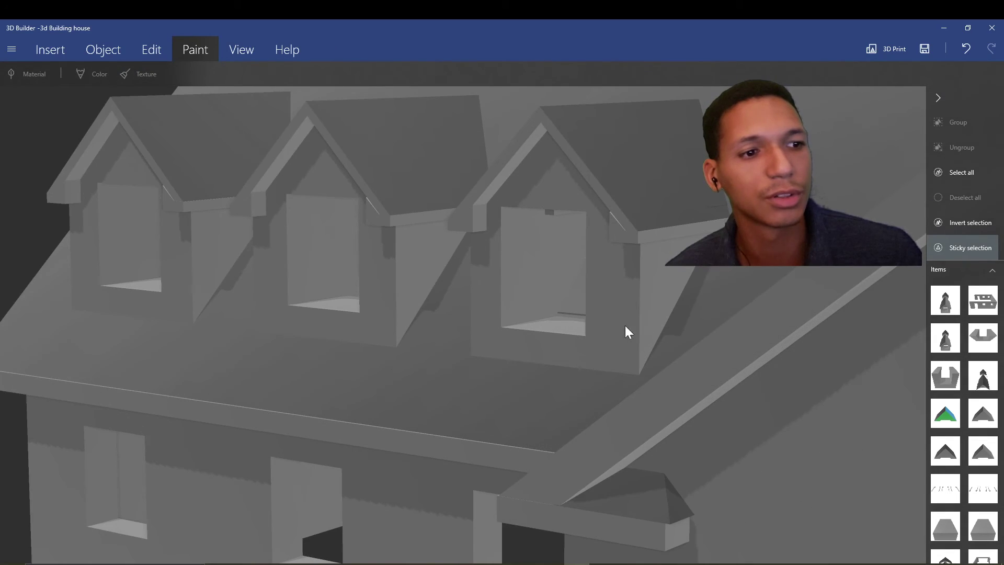
scroll(626, 331, "down", 5)
scroll(585, 350, "up", 1)
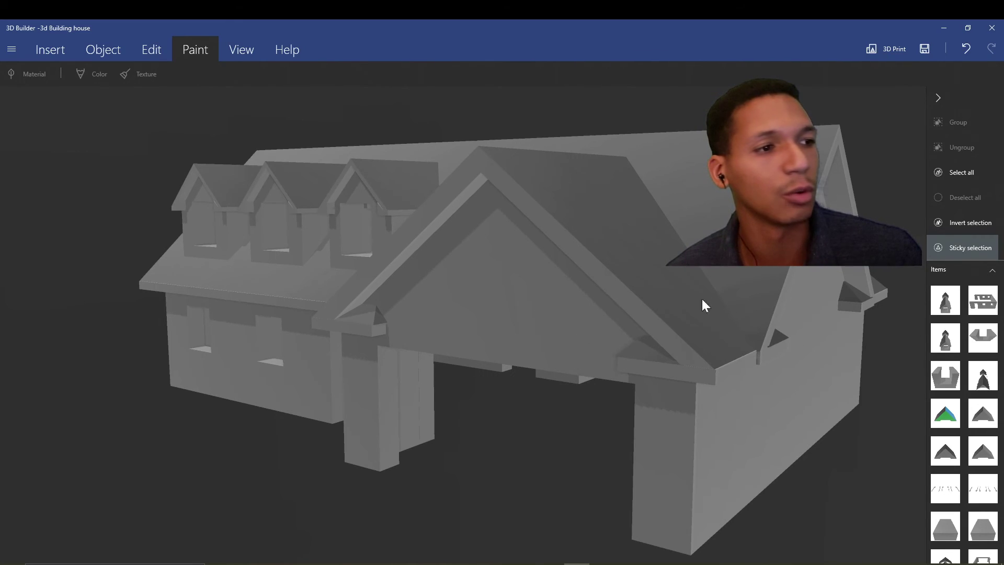
left_click_drag(850, 291, 317, 314)
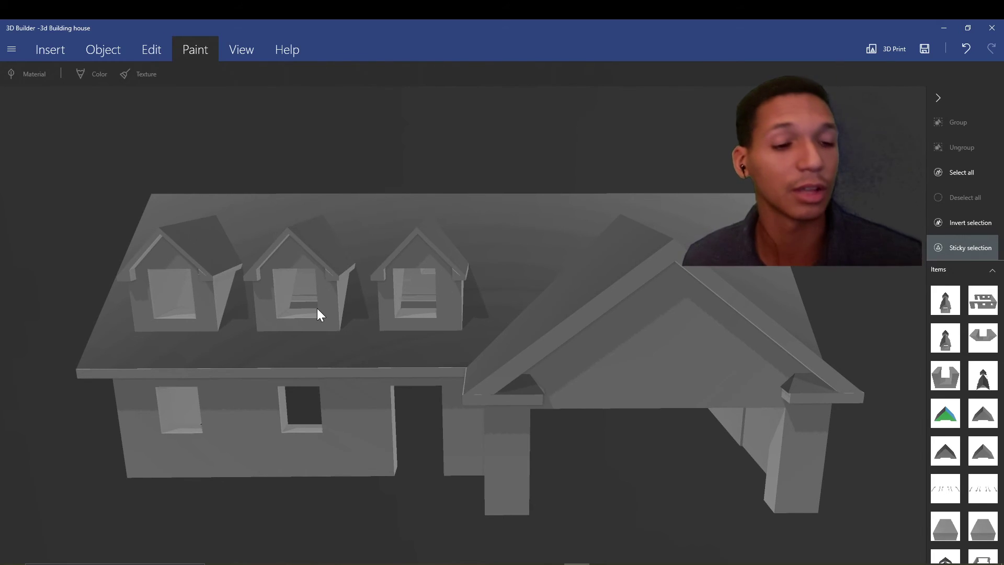
right_click_drag(321, 556, 546, 495)
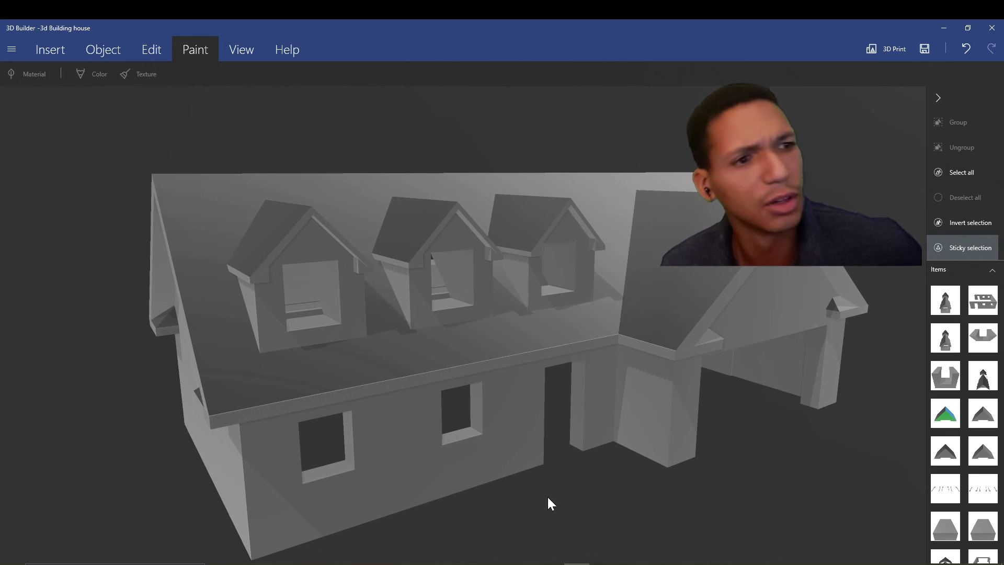
mouse_move(542, 504)
left_mouse_down()
mouse_move(633, 508)
mouse_move(548, 516)
mouse_move(579, 492)
mouse_move(429, 296)
left_mouse_up()
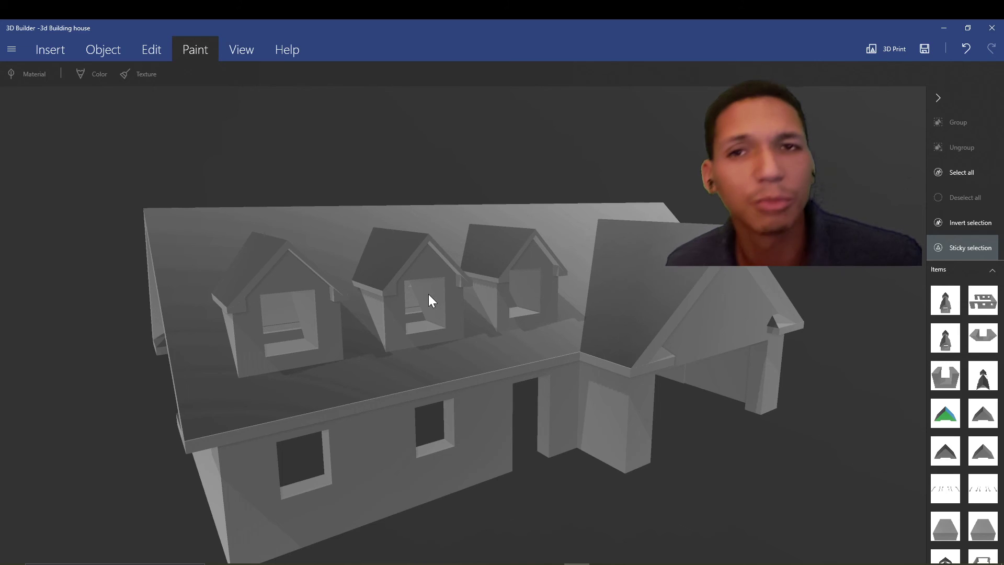